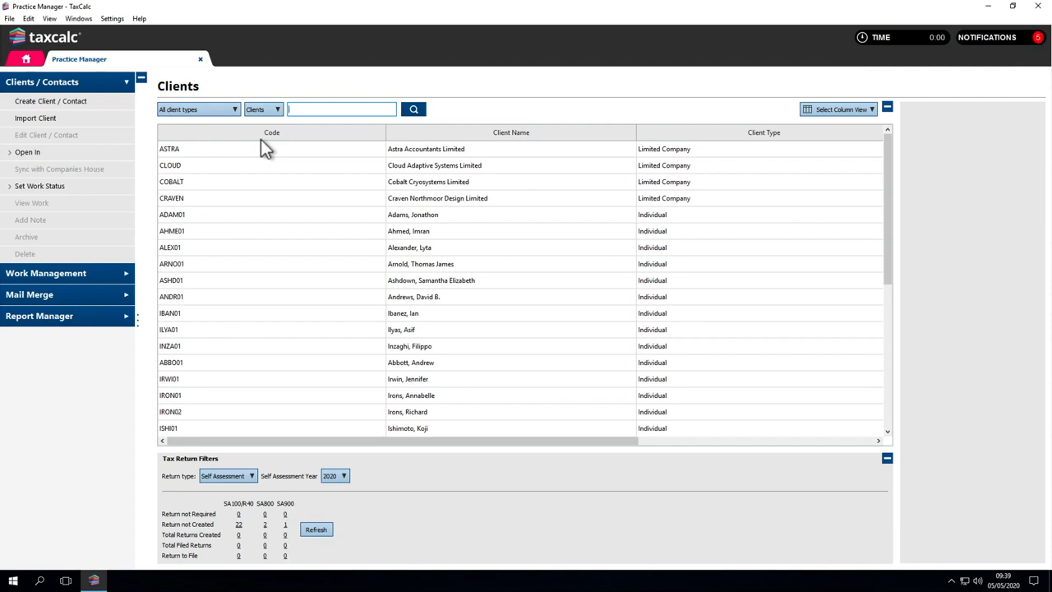
Step: Create a new individual client with a client code and surname, and open the new client record
left_click(112, 104)
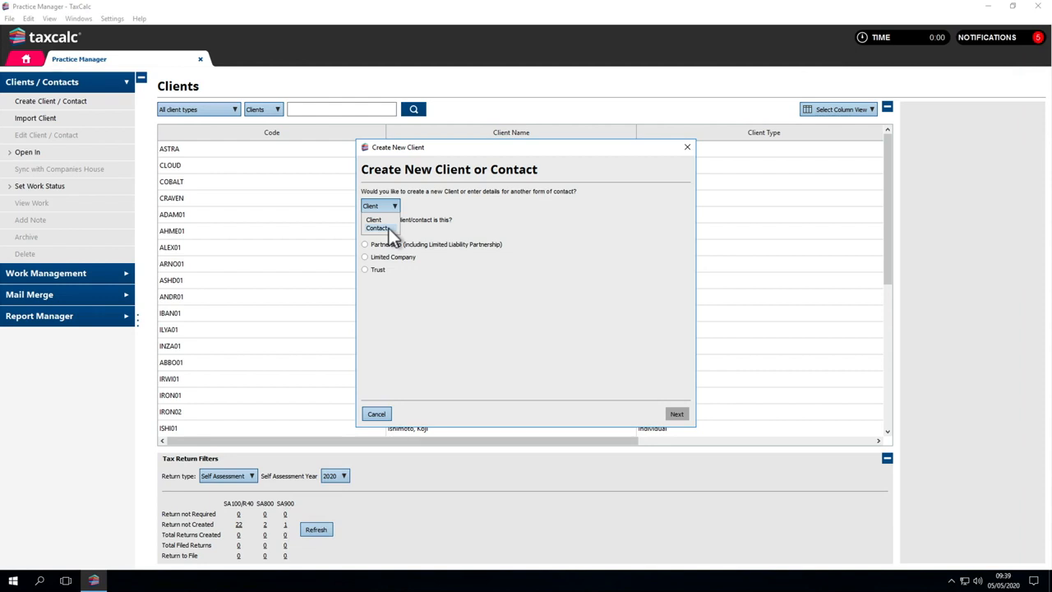
left_click(387, 208)
left_click(365, 233)
left_click(675, 415)
type("MART0001")
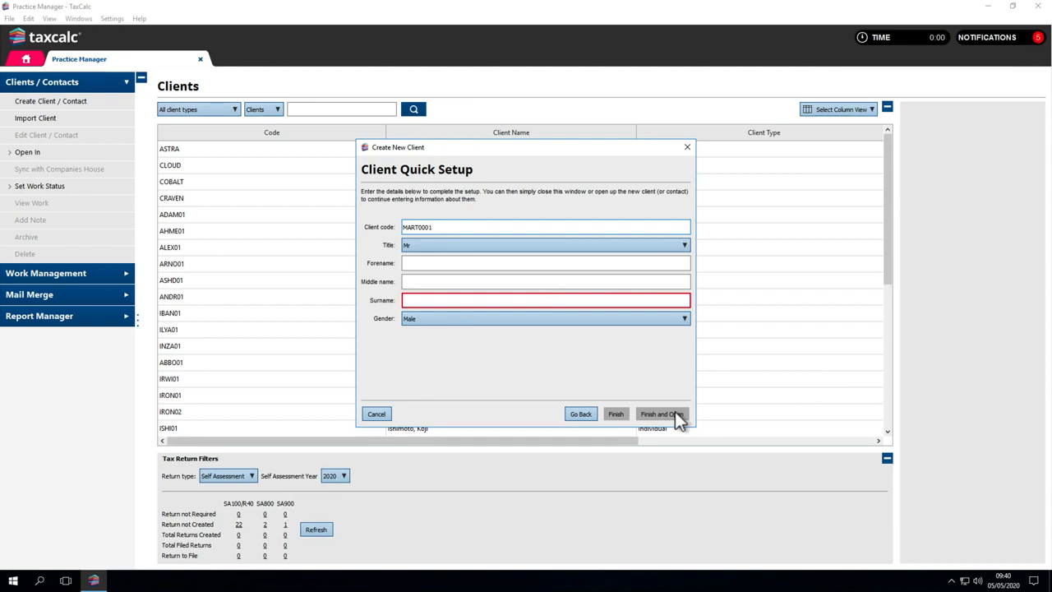
left_click(588, 303)
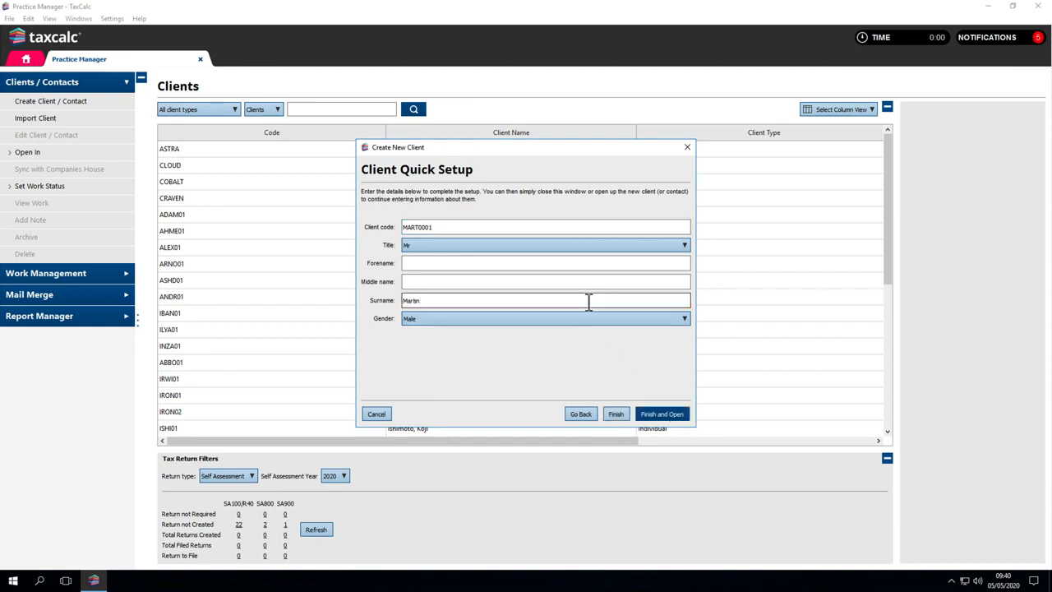
left_click(666, 415)
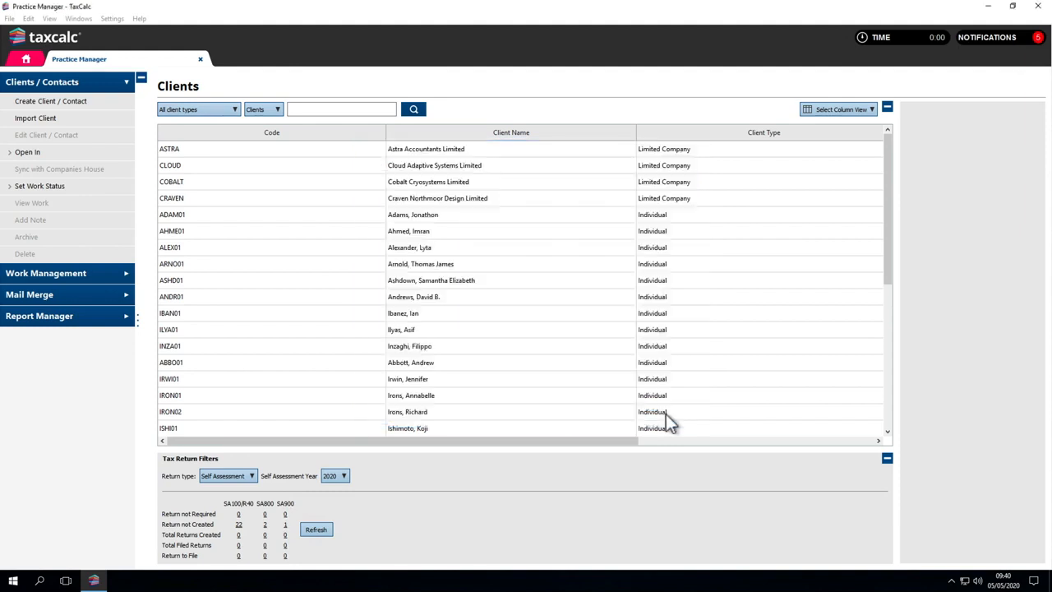
Step: Fill in the client's forename, friendly salutation and date of birth in the personal information and continue
left_click(1027, 557)
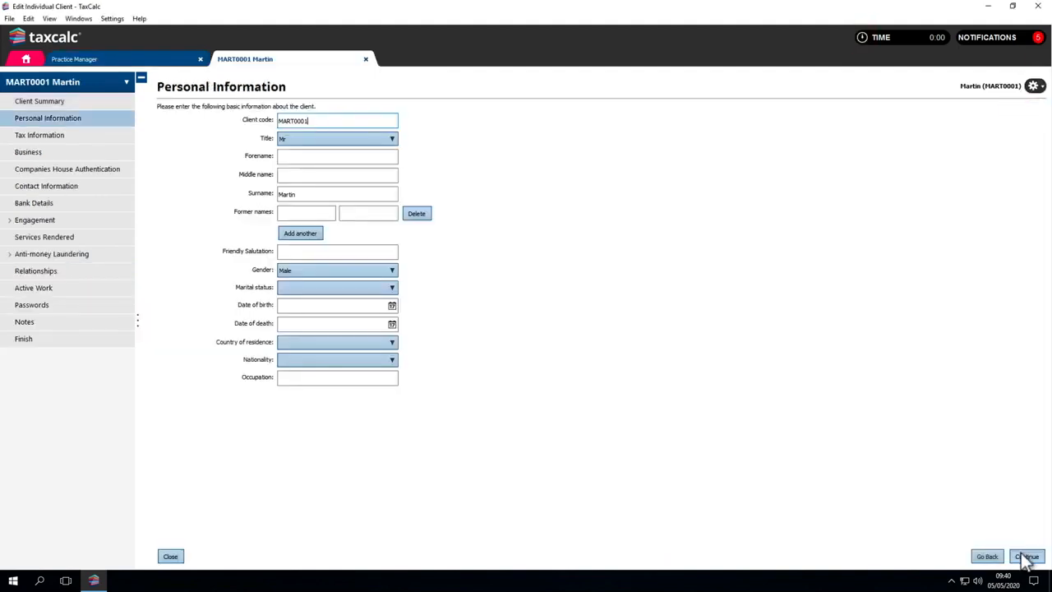
left_click(298, 156)
left_click(298, 251)
left_click(302, 305)
key("Tab")
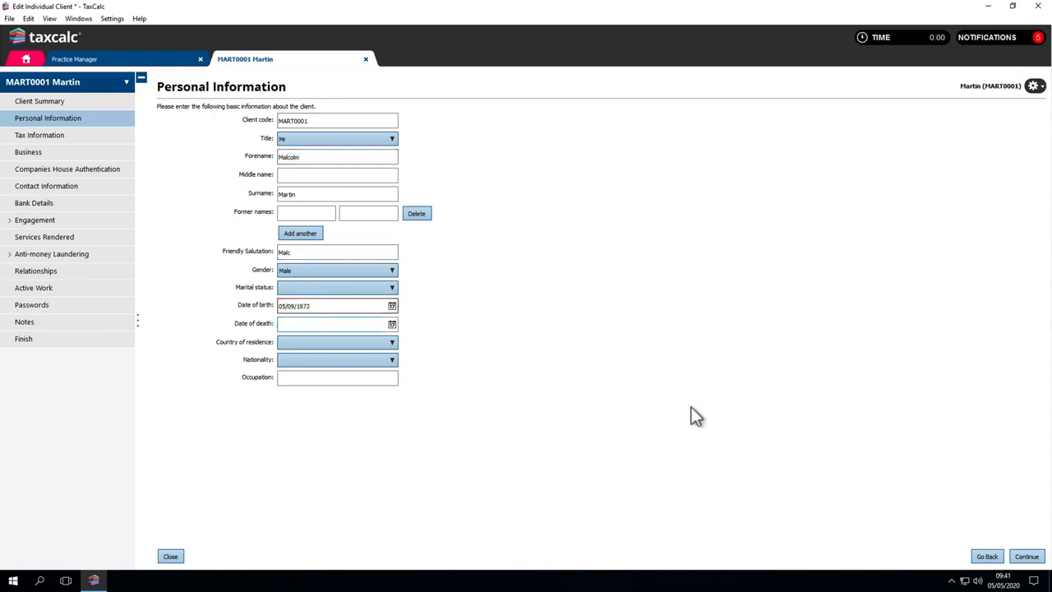
left_click(1027, 556)
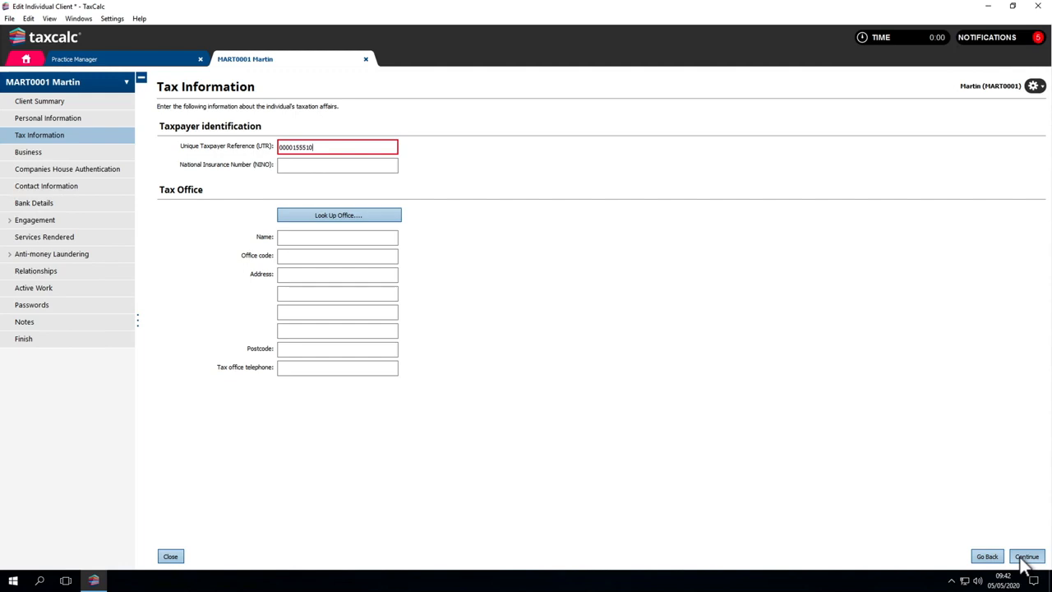
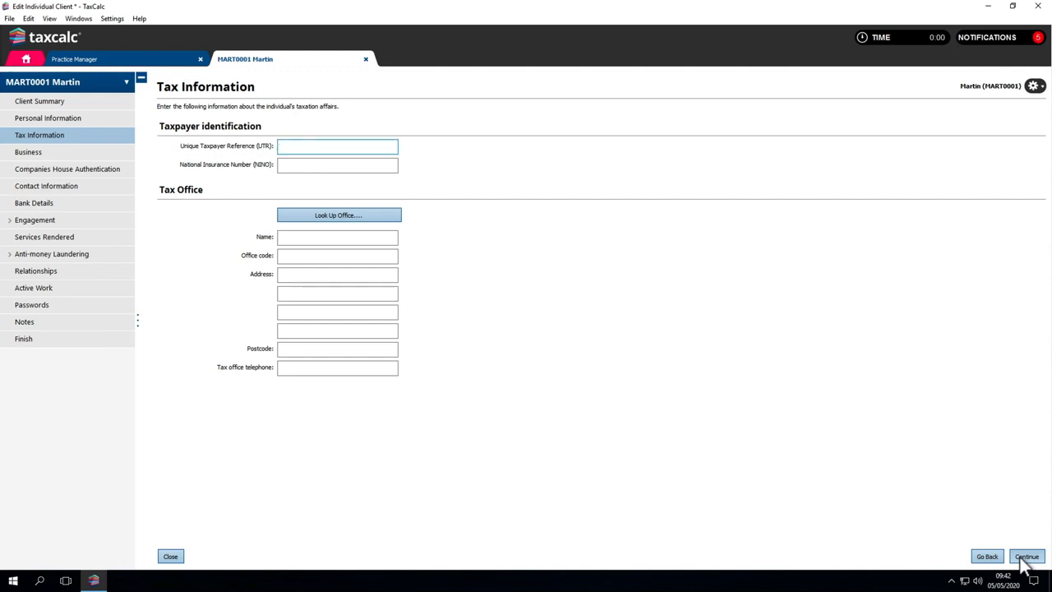
Step: Add a business named Martin Electrics of type Trading Business with a usual year end of 31 January
left_click(1027, 556)
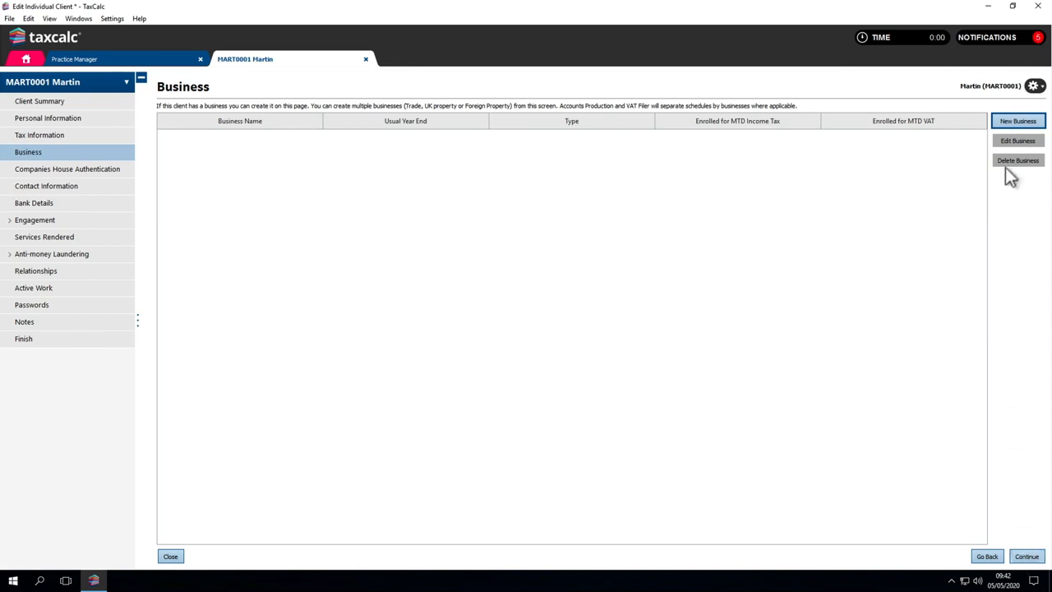
left_click(1011, 122)
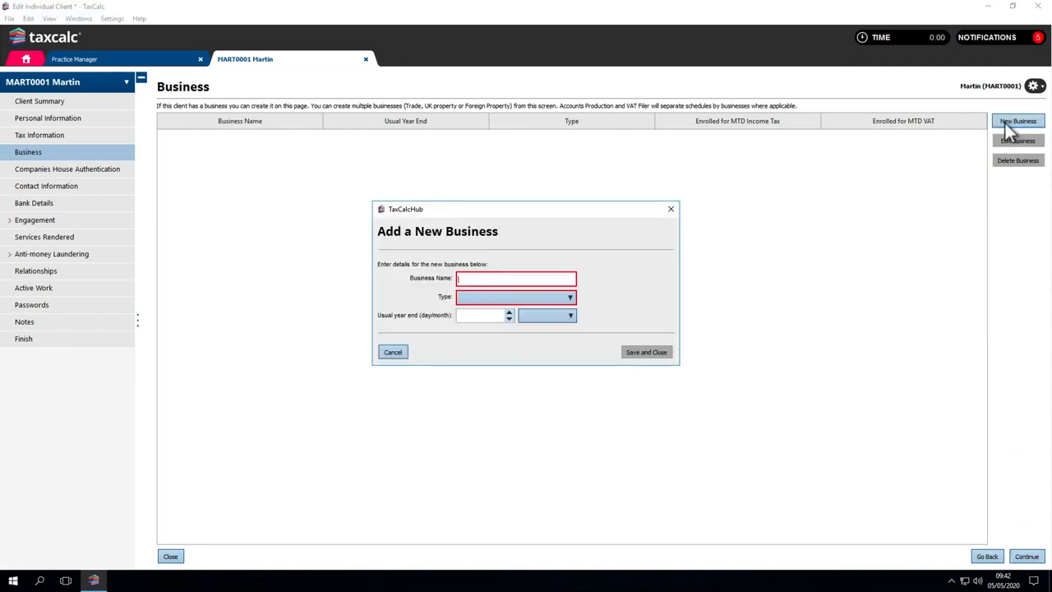
type("Martin Electrics")
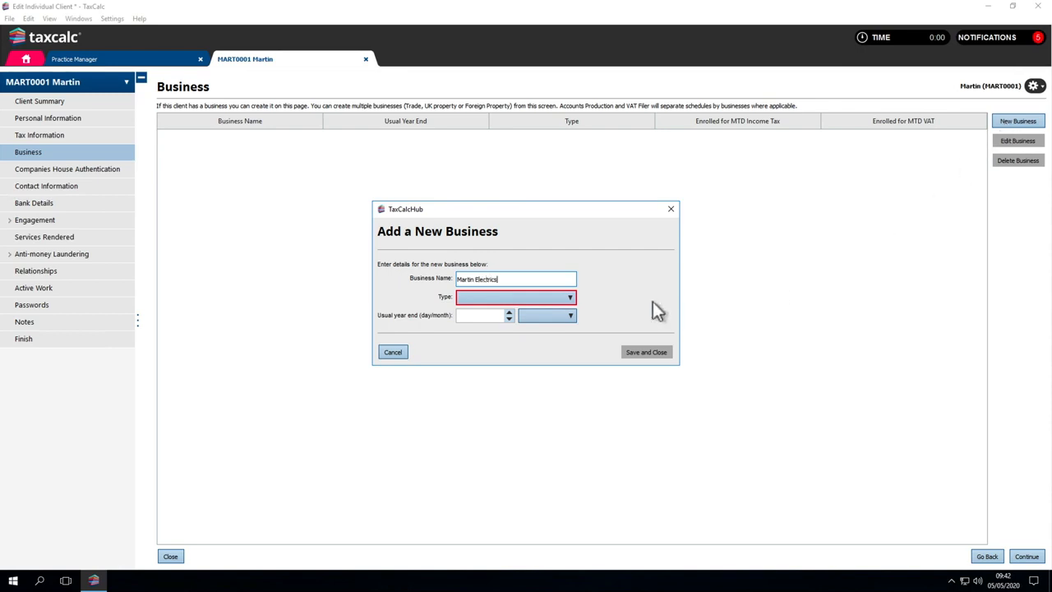
left_click(568, 298)
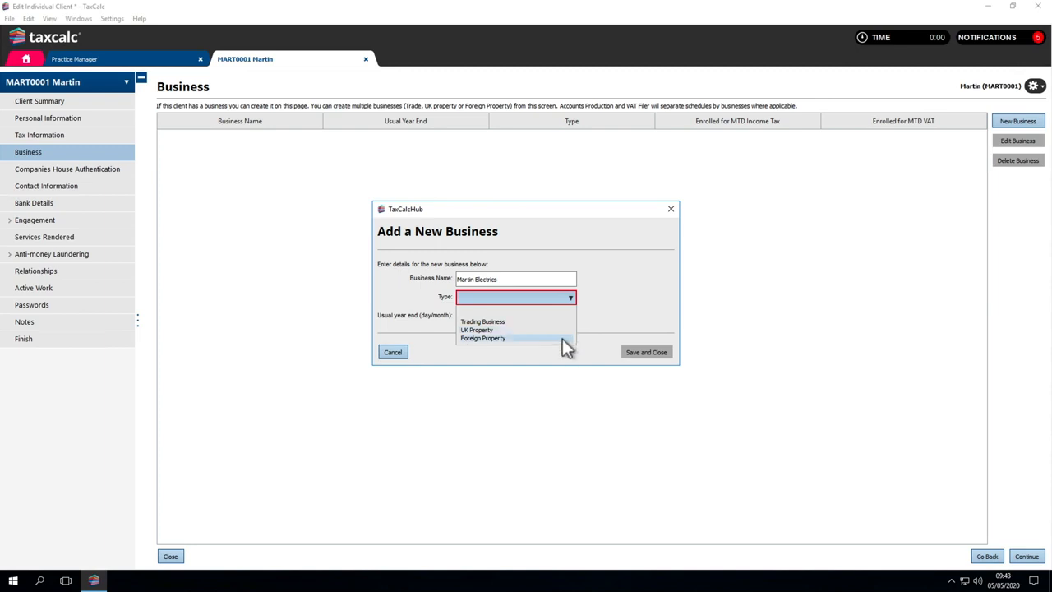
left_click(565, 321)
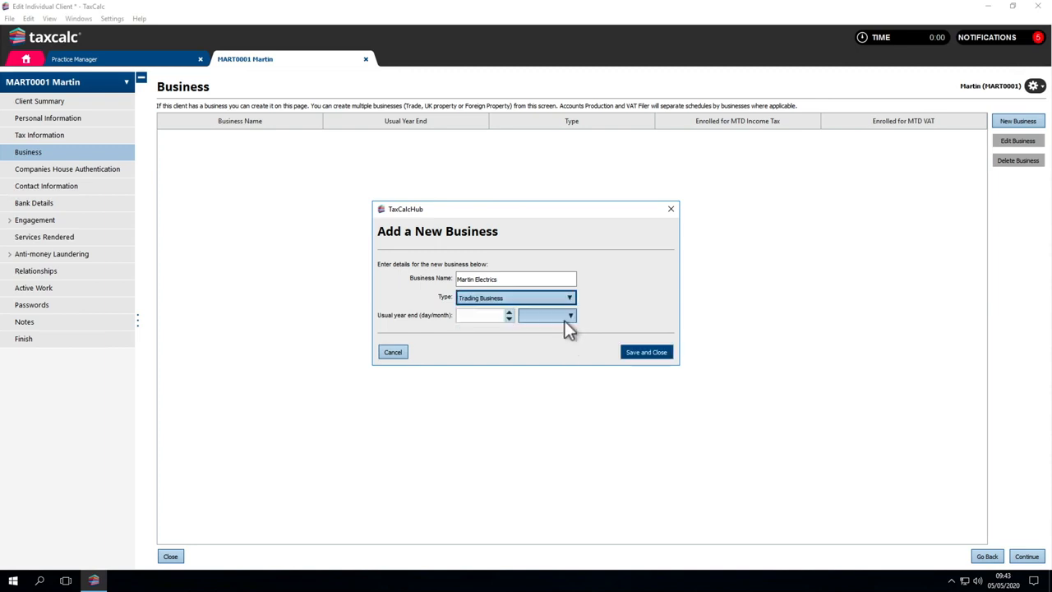
left_click(498, 317)
type("31")
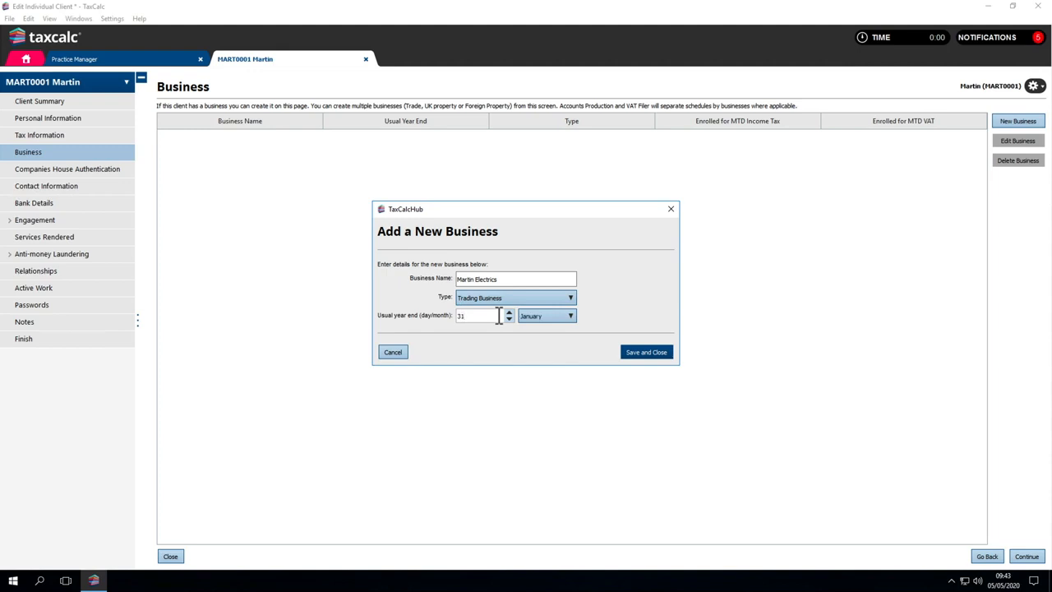
key("Tab")
left_click(639, 353)
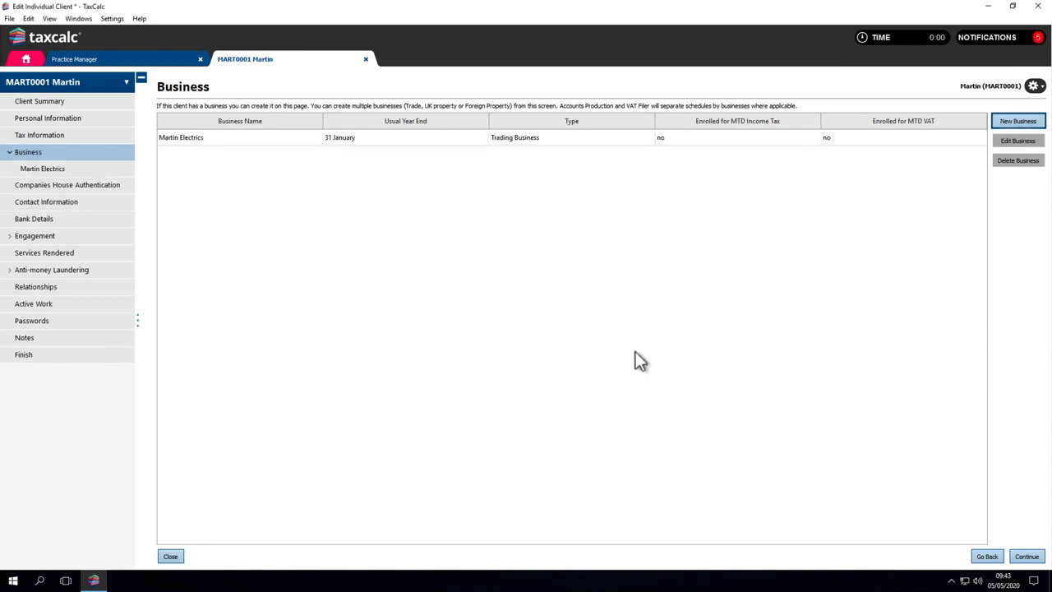
Step: Set Martin Electrics' VAT return period to Quarterly and its VAT period end to Jan/Apr/Jul/Oct
double_click(423, 138)
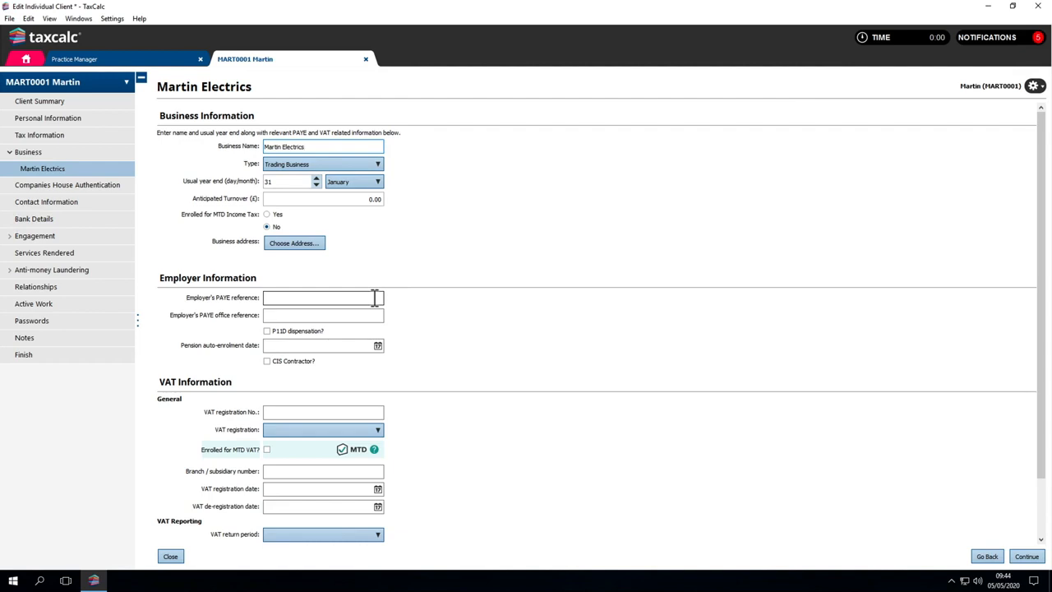
scroll(374, 298, "down", 2)
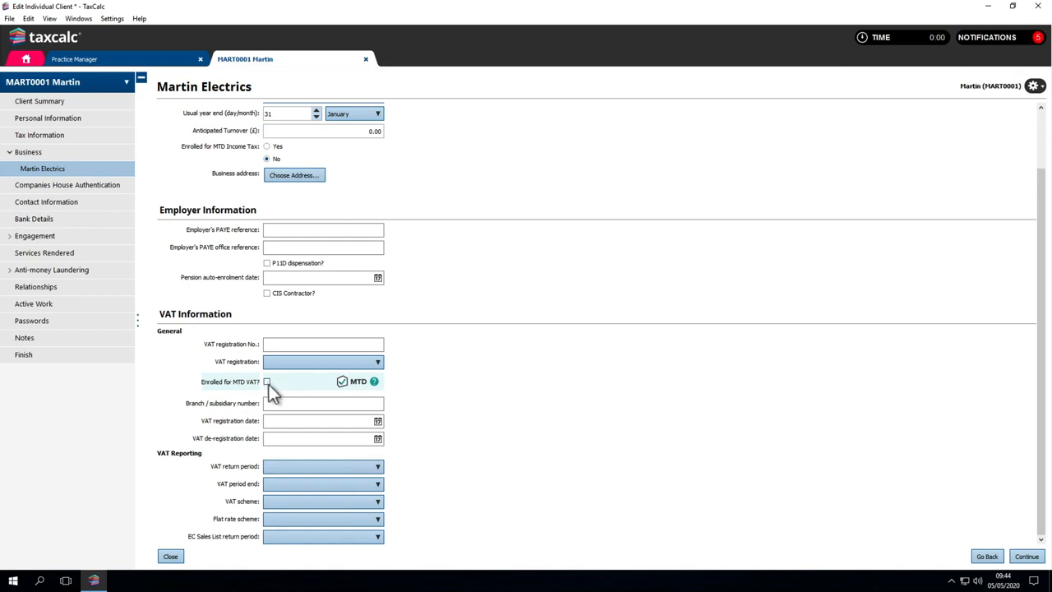
left_click(291, 466)
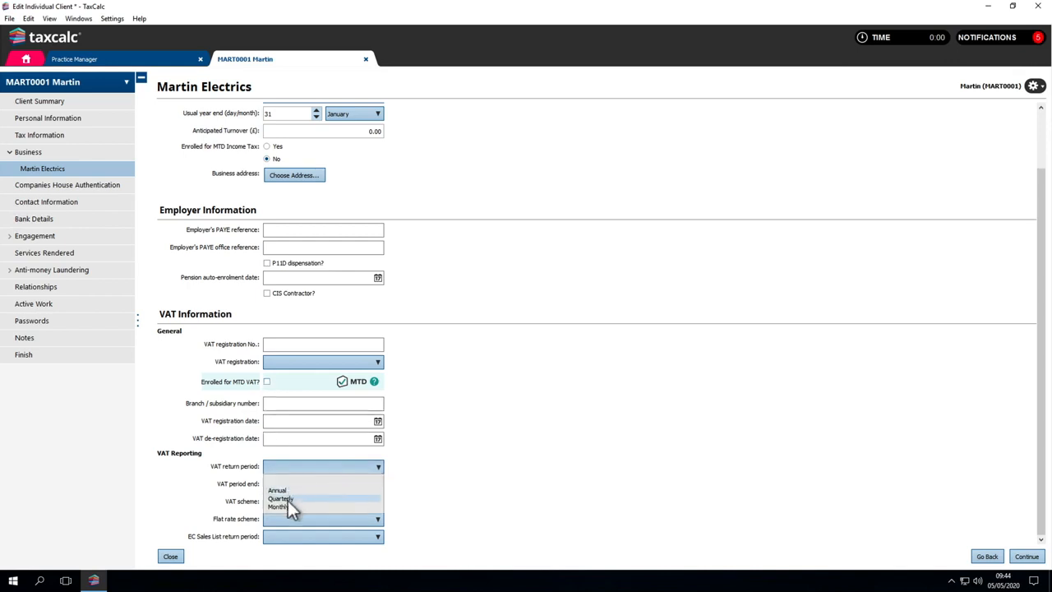
left_click(287, 499)
left_click(289, 484)
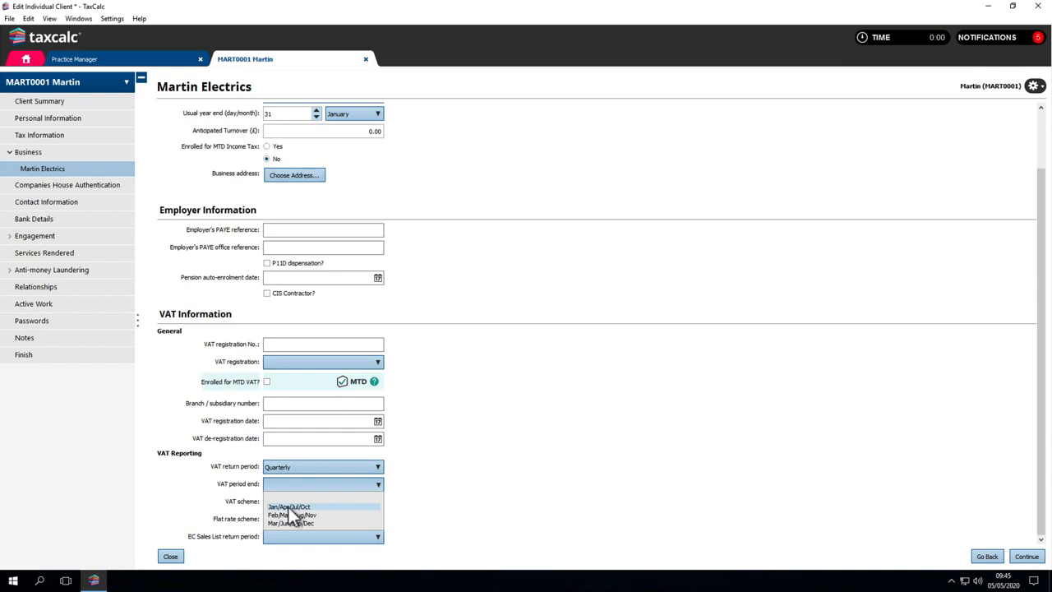
left_click(289, 507)
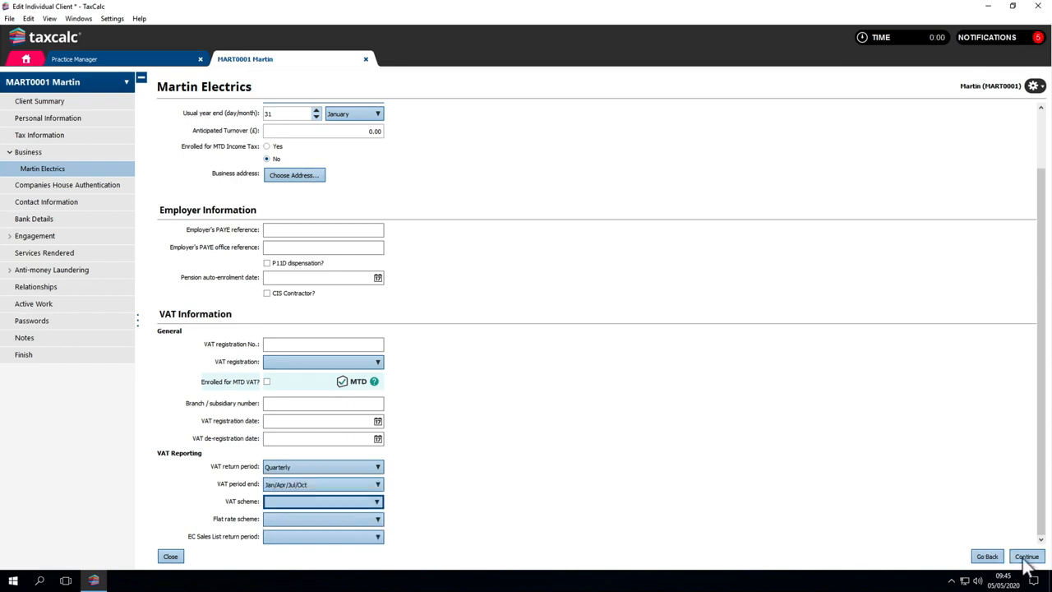
Step: Add a Home address to the client's contact information using the first entry in the global address book, applied with Use for All
left_click(1026, 557)
left_click(1027, 556)
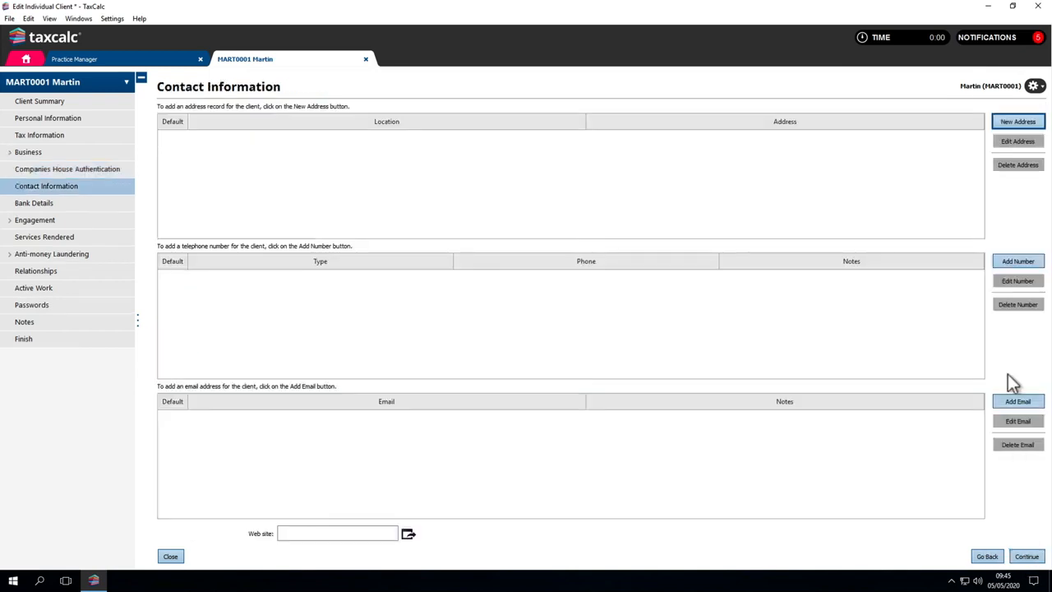
left_click(1002, 124)
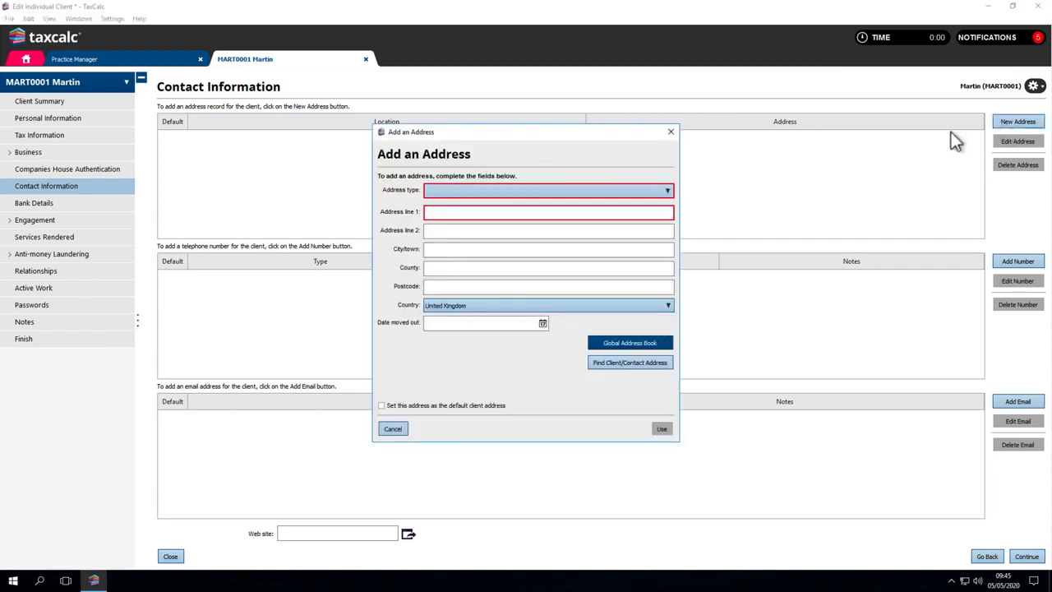
left_click(669, 192)
left_click(660, 204)
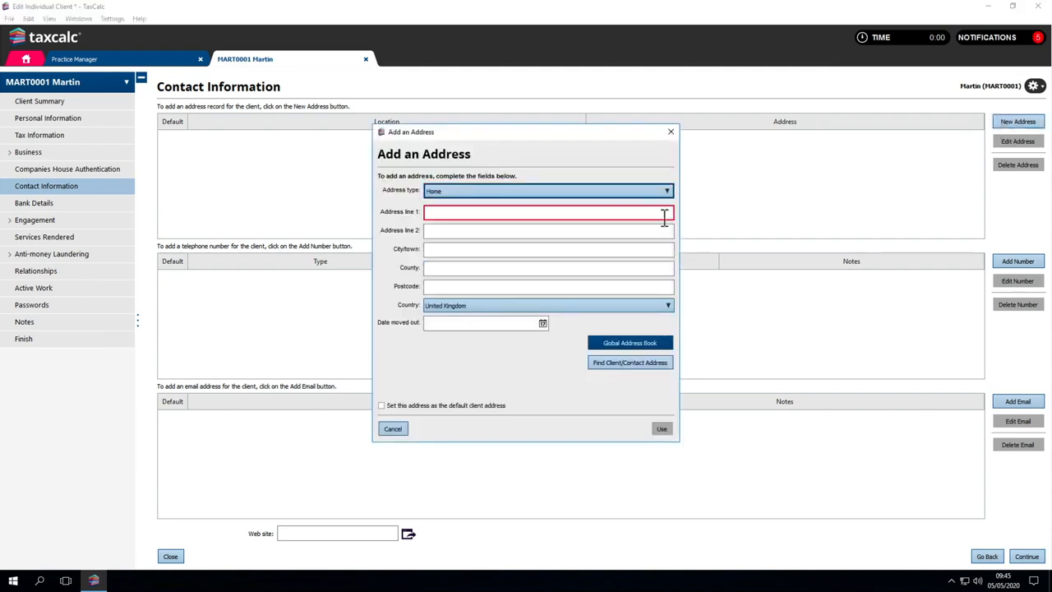
left_click(656, 344)
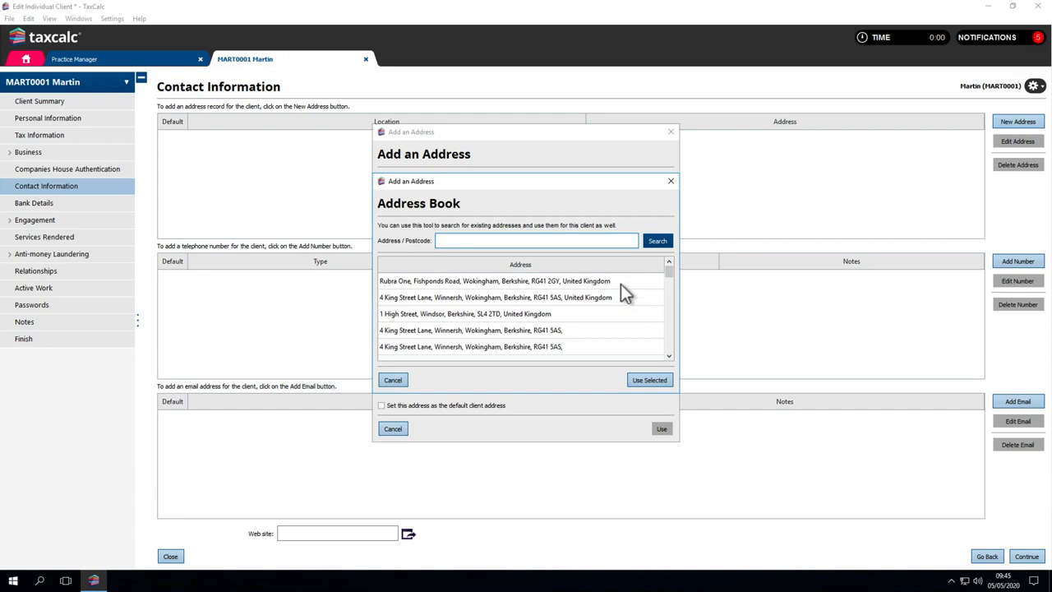
left_click(621, 285)
left_click(649, 379)
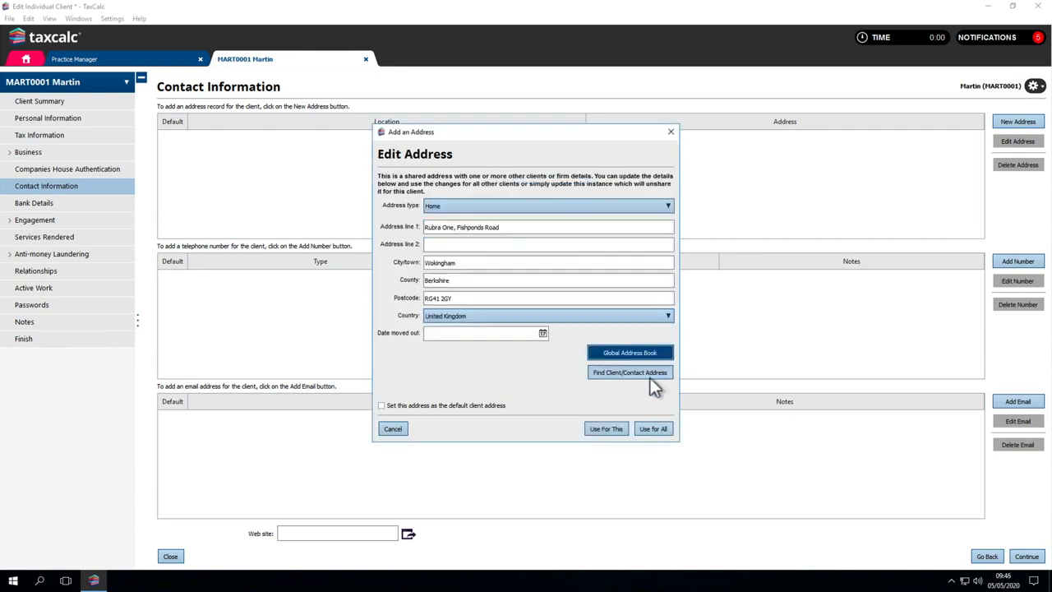
left_click(655, 431)
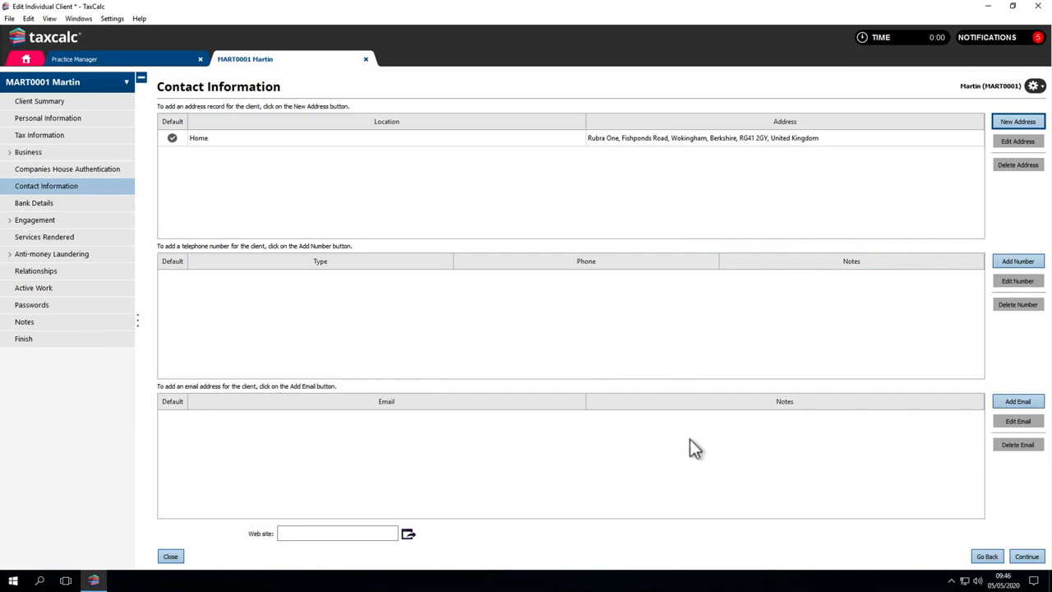
Step: Skip the bank details and set the client's engagement status to New with latest engagement date 04/05/2020
left_click(1028, 558)
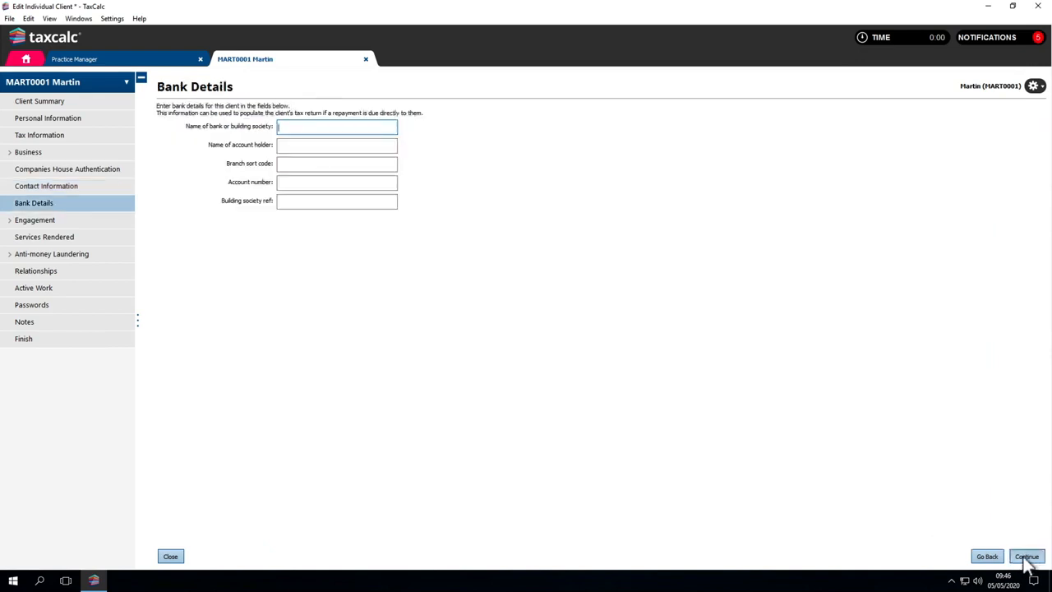
left_click(1027, 557)
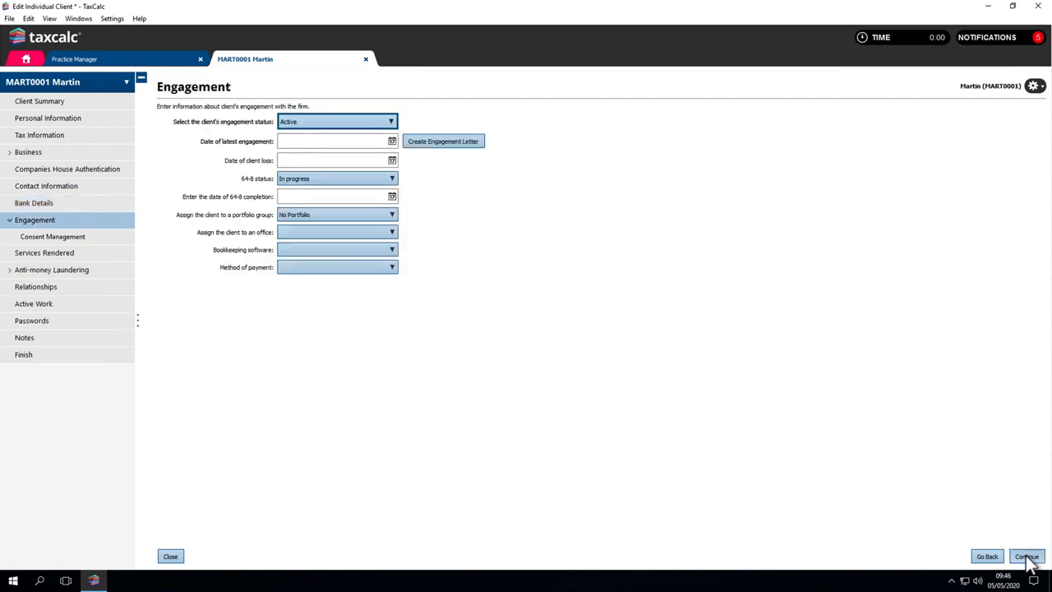
left_click(323, 125)
left_click(322, 138)
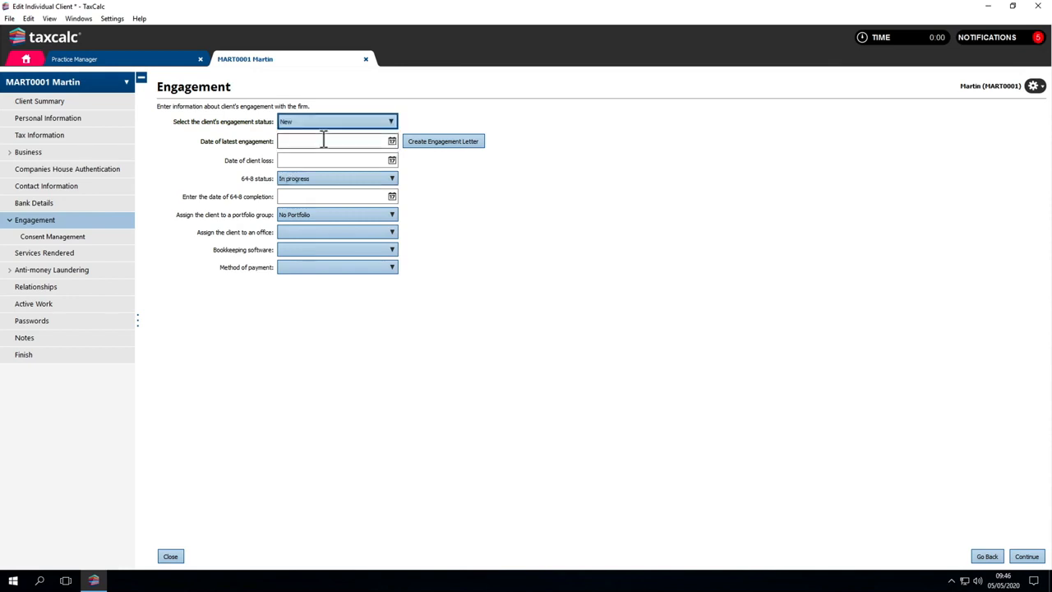
left_click(324, 141)
type("04052020")
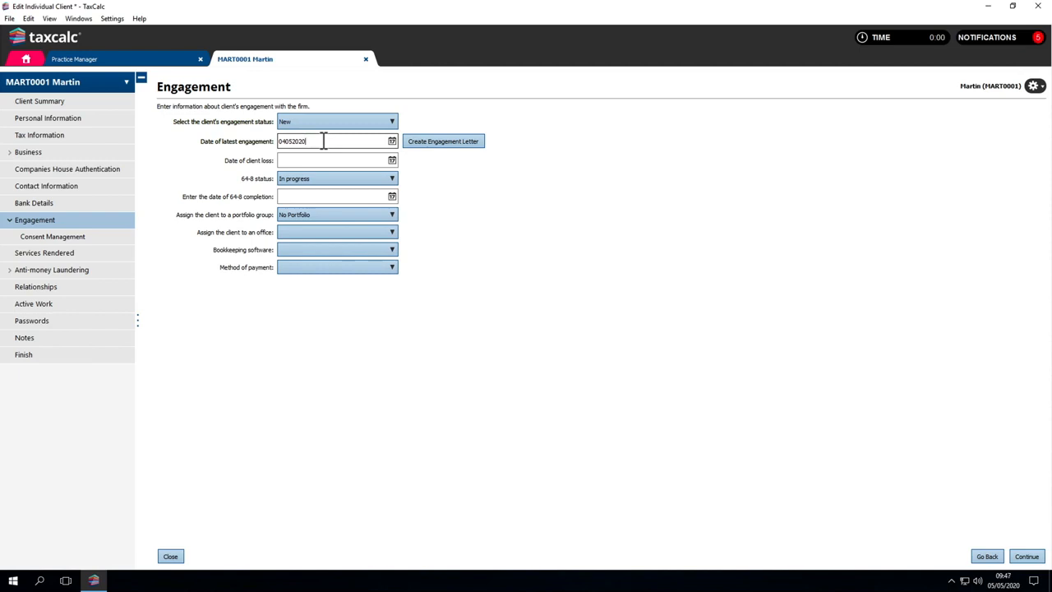
Step: Keep the client's portfolio group as No Portfolio and assign the client to the TaxCalc Business Services Ltd office
left_click(323, 215)
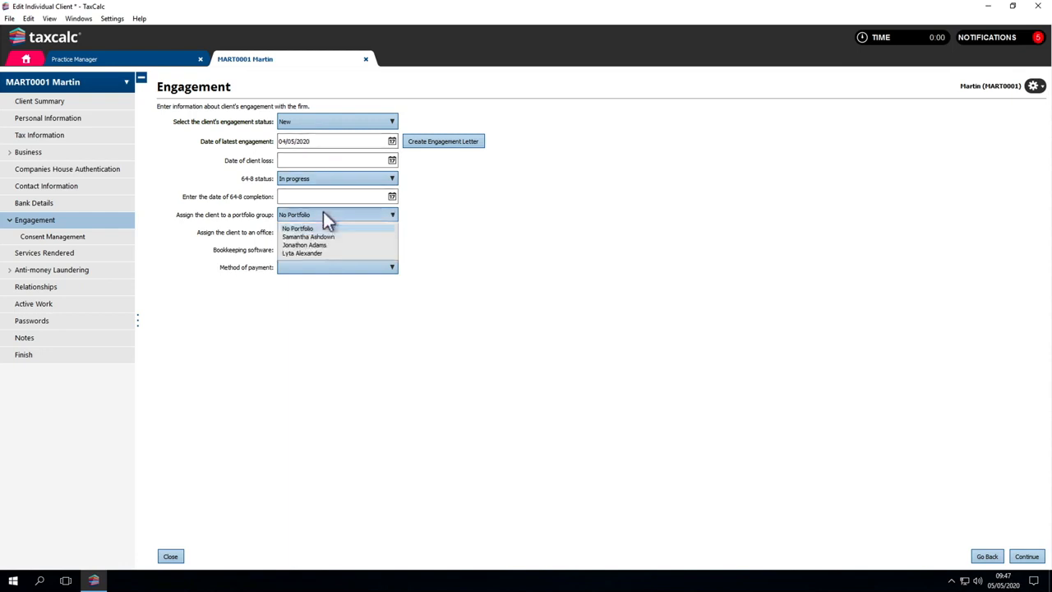
left_click(323, 212)
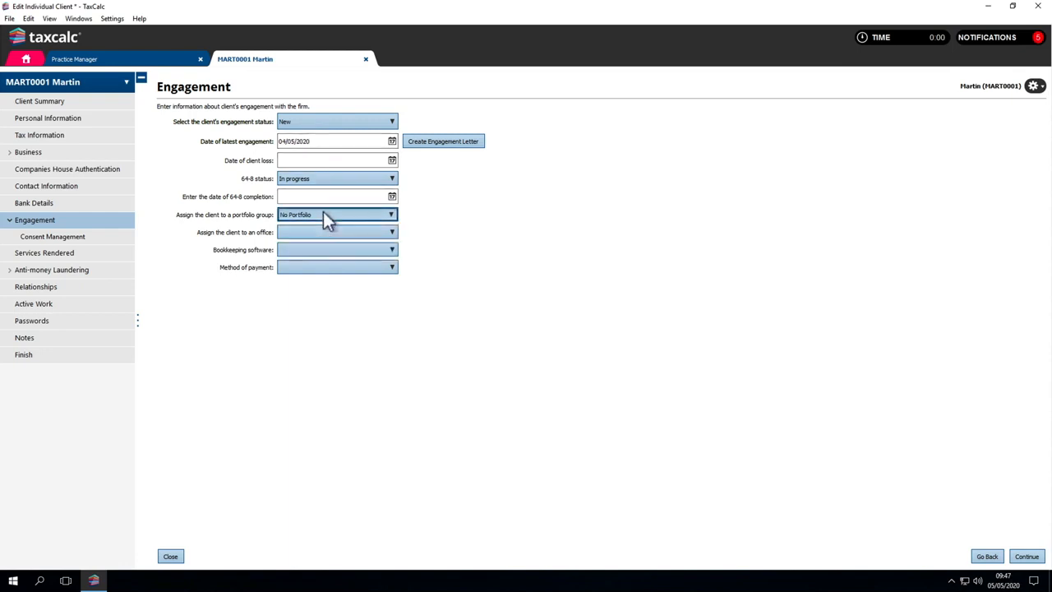
left_click(325, 232)
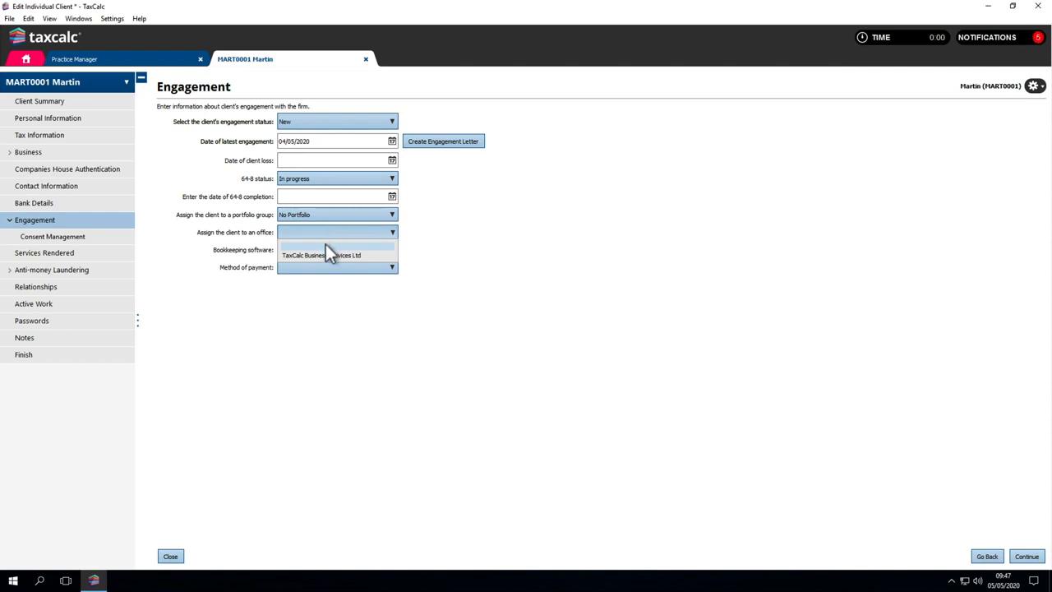
left_click(326, 254)
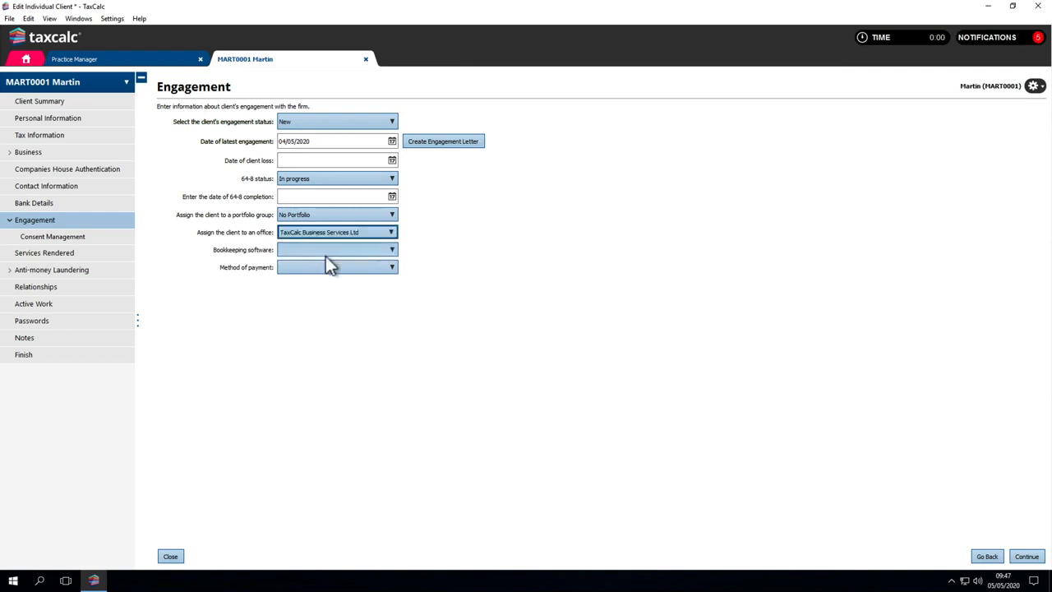
Step: Set the client's bookkeeping software to Quickbooks and method of payment to Bank Transfer, completing the engagement details
left_click(325, 250)
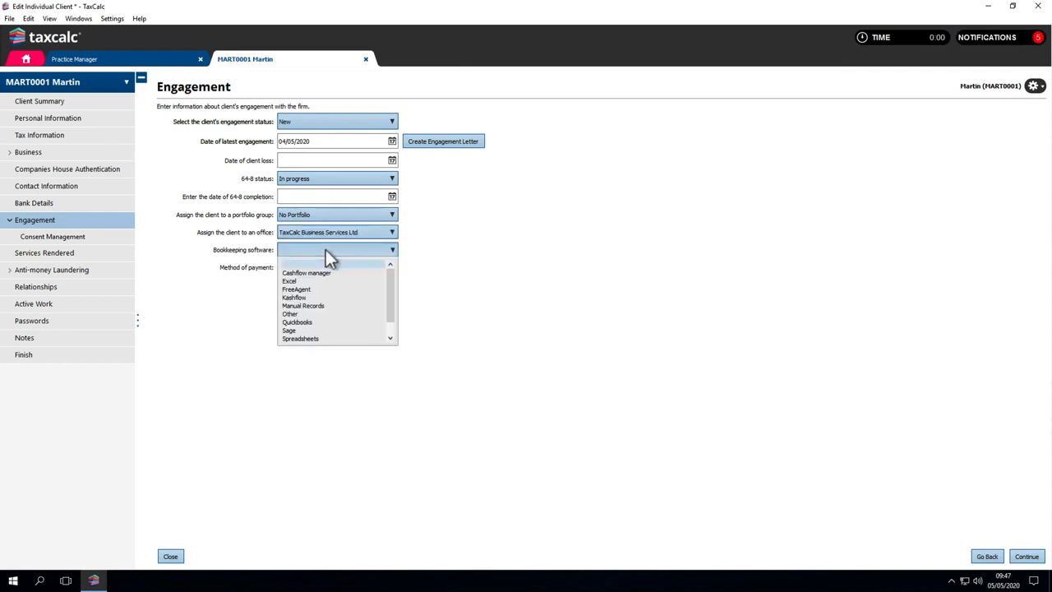
left_click(324, 322)
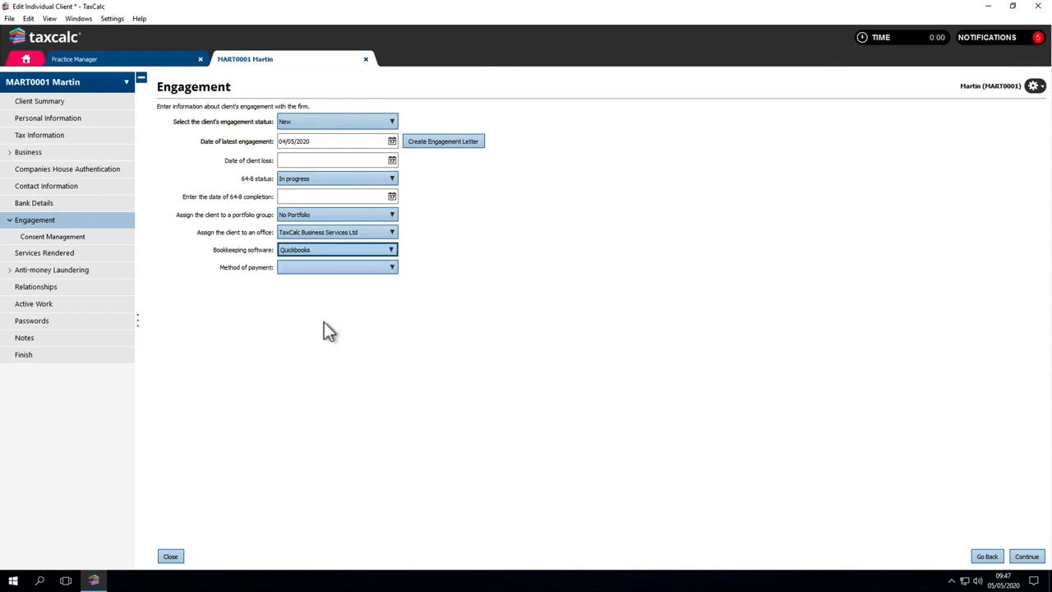
left_click(327, 268)
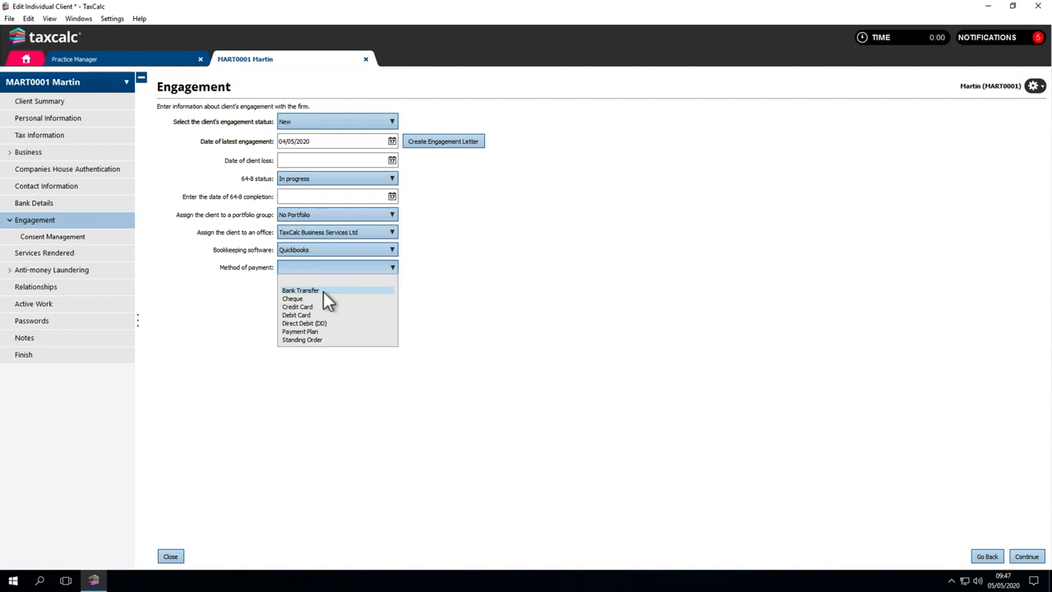
left_click(323, 291)
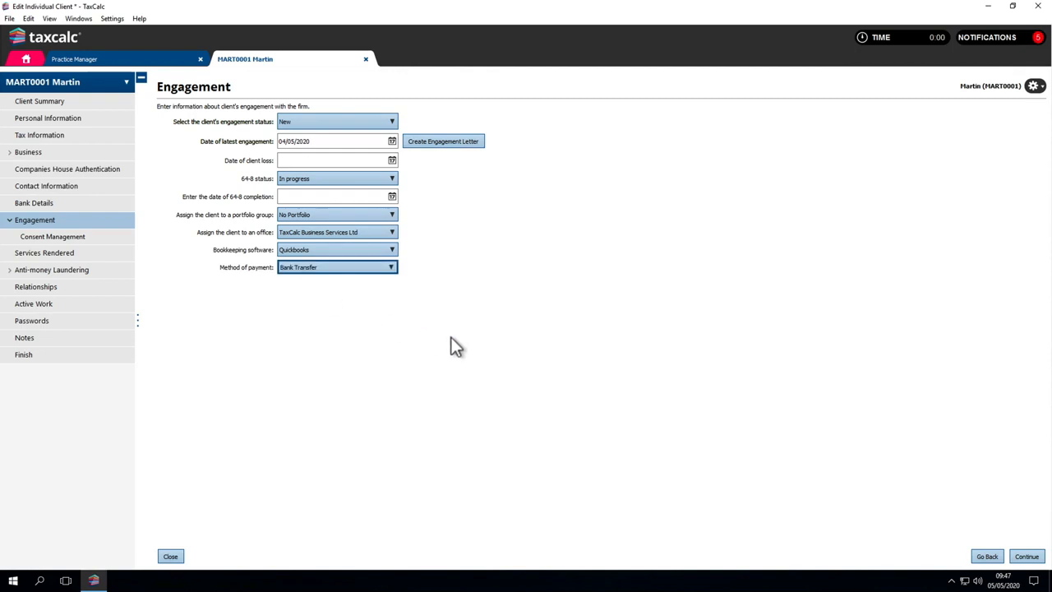
left_click(1027, 556)
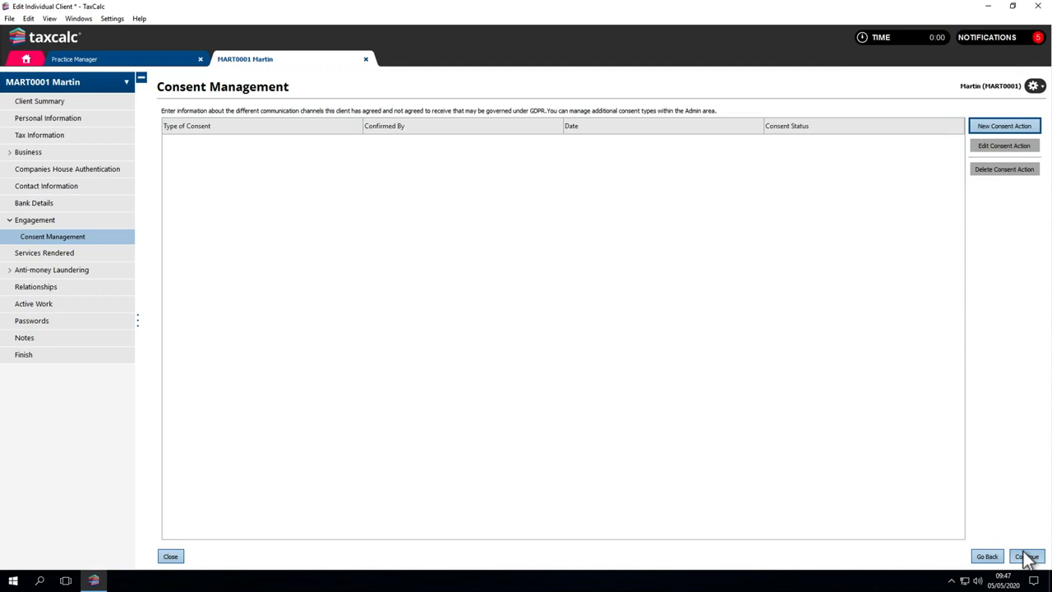
Step: Start a new consent action for Marketing by Phone with consent status Given and date 04/05/2020
left_click(995, 125)
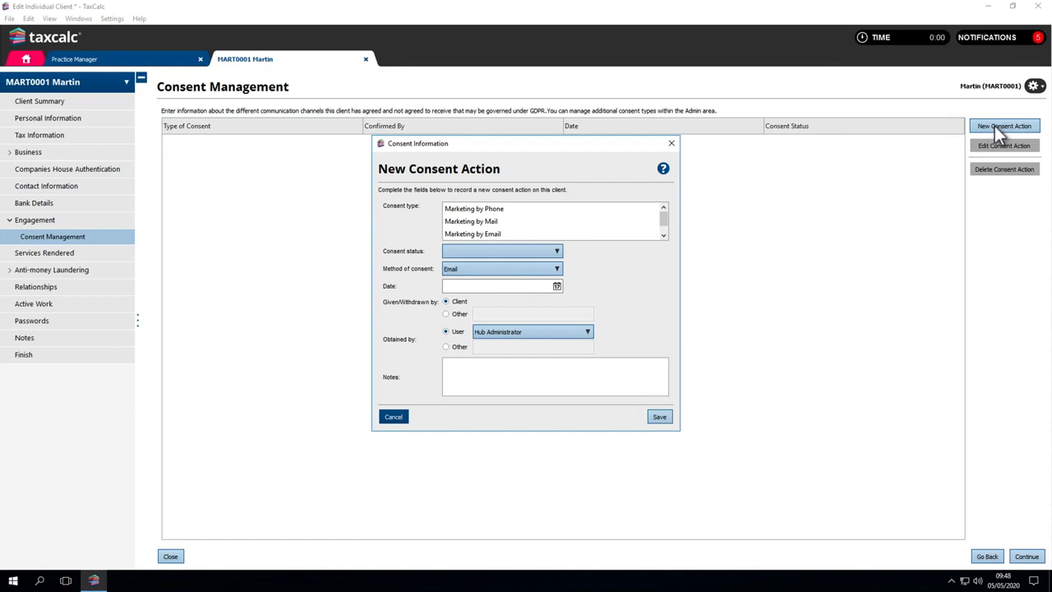
left_click(543, 209)
left_click(539, 250)
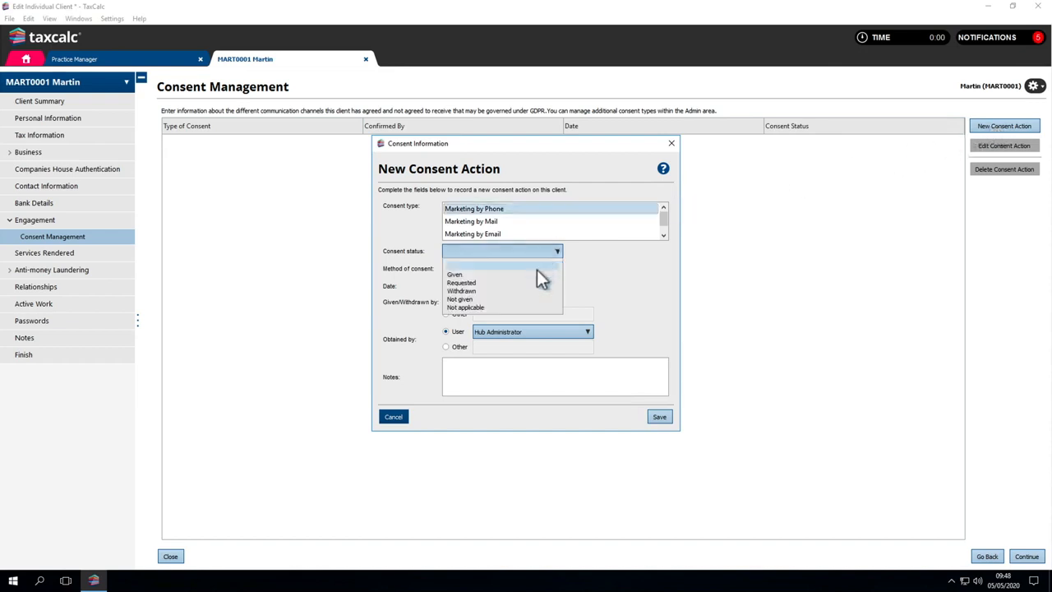
left_click(537, 275)
left_click(538, 283)
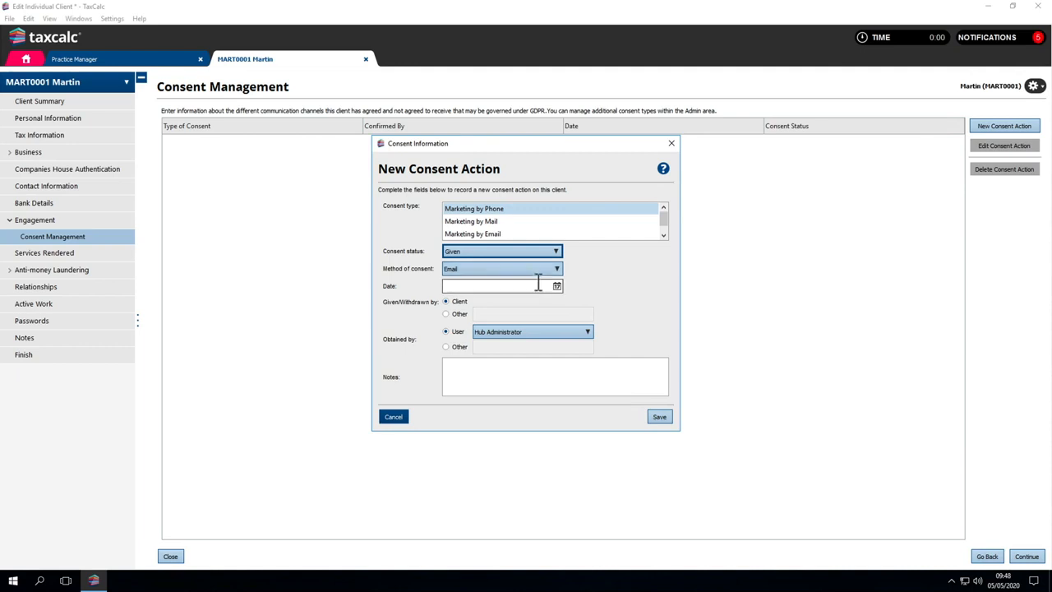
type("04052020")
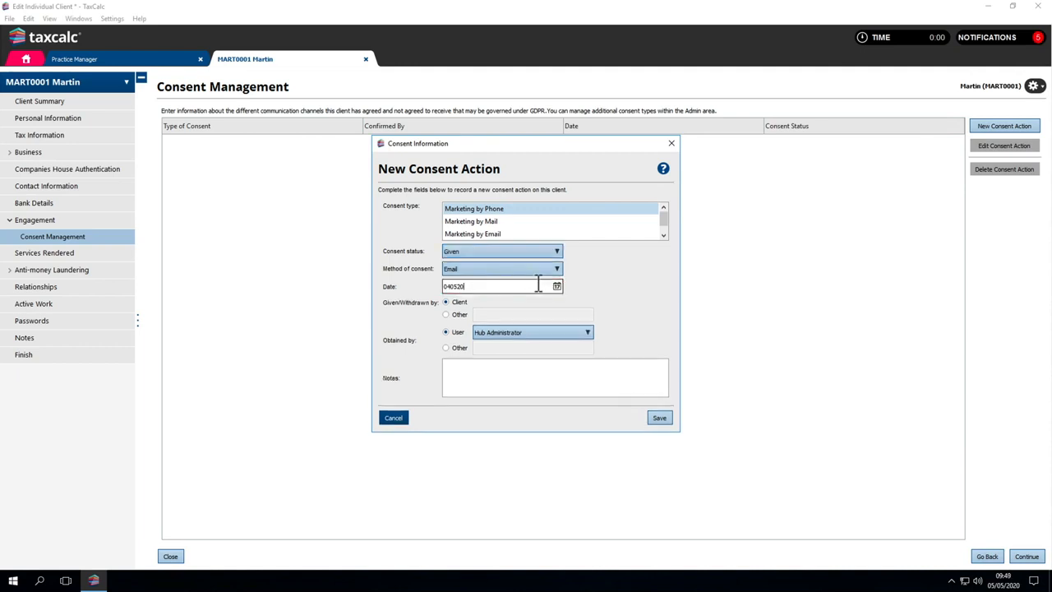
Step: Add the note "Called client and he has authorised communication." to the consent action, save it and proceed to Services Rendered
left_click(523, 365)
type("Cal")
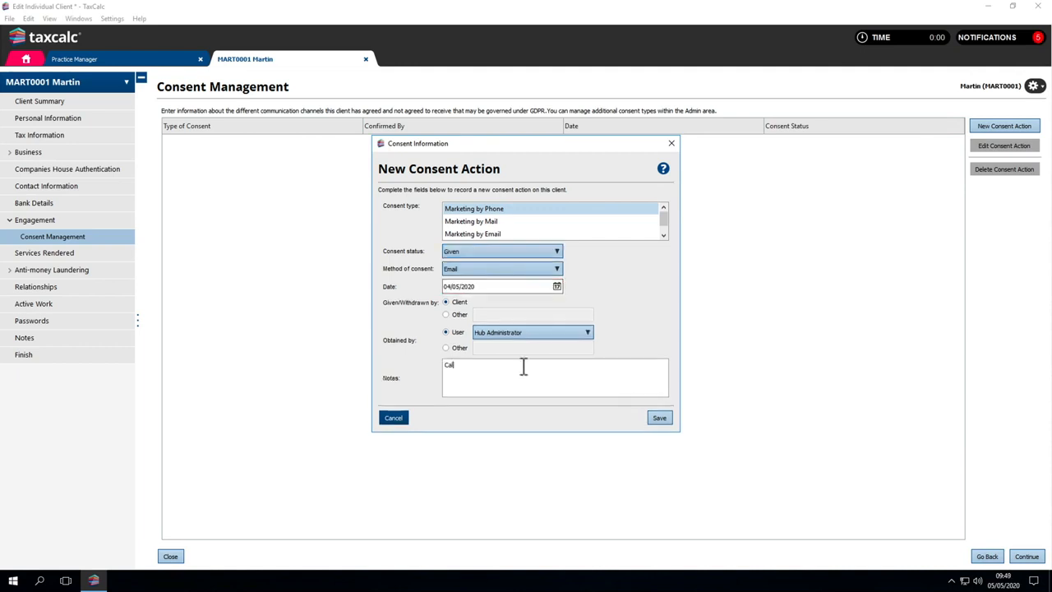
type("led client and he has authorised communication.")
left_click(658, 419)
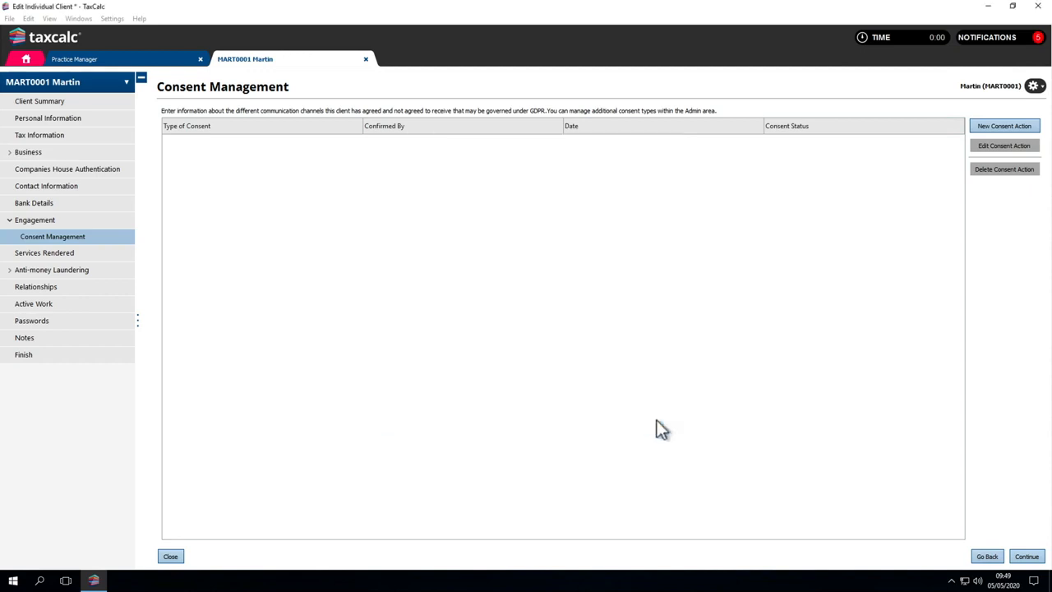
left_click(1026, 556)
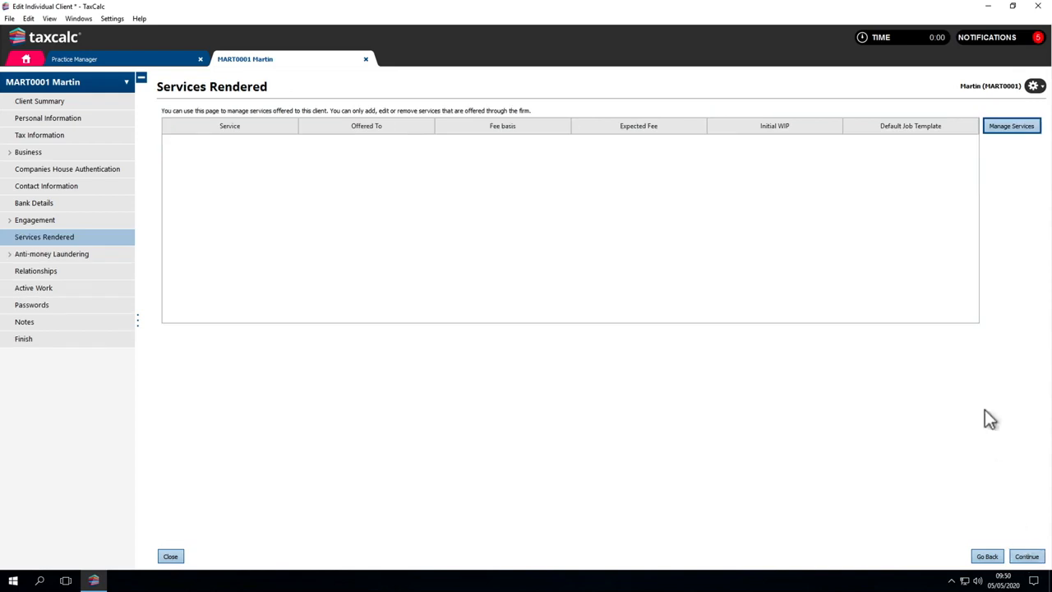
Step: Add a Tax return service offered to Client with a Fixed Fee basis to the services rendered
left_click(991, 128)
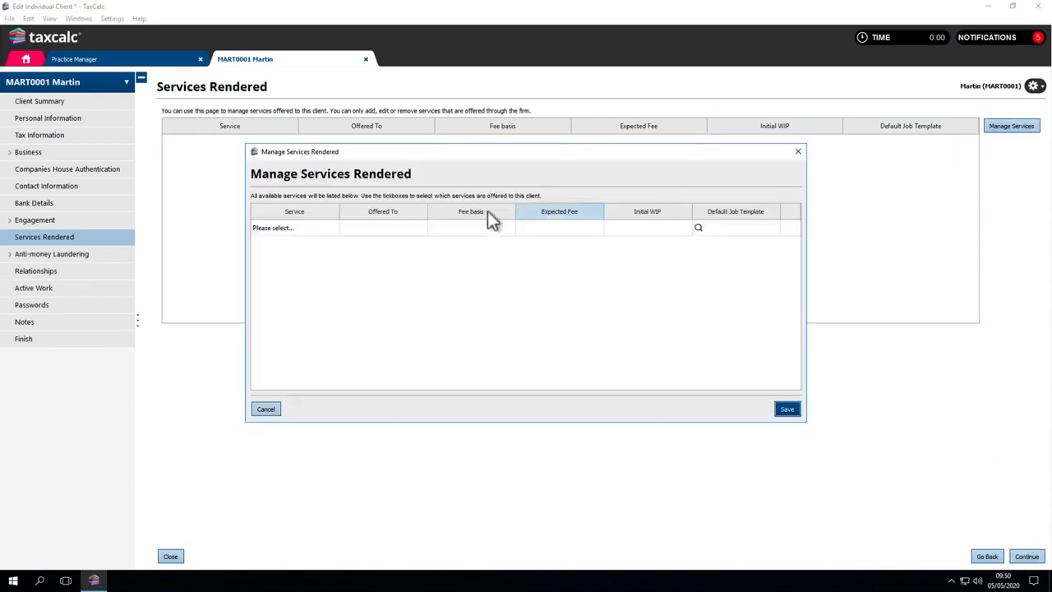
left_click(288, 228)
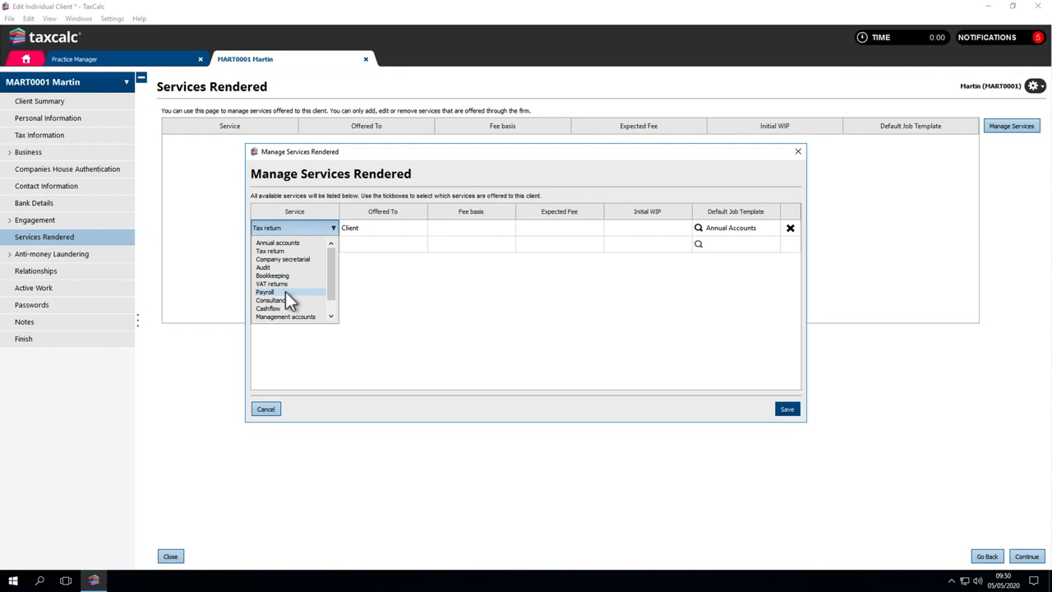
left_click(305, 250)
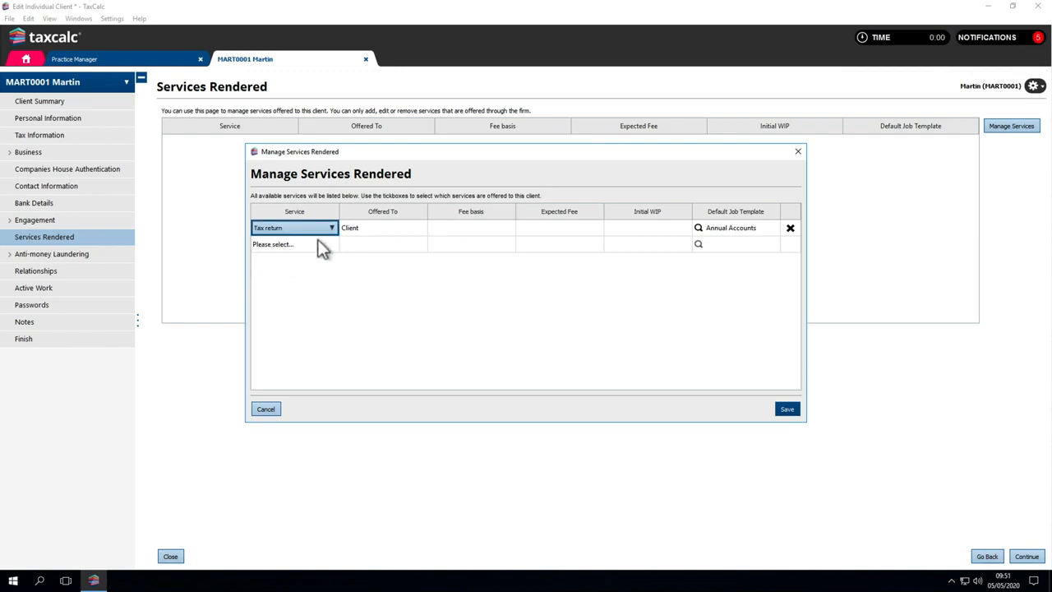
left_click(354, 233)
left_click(351, 232)
left_click(353, 238)
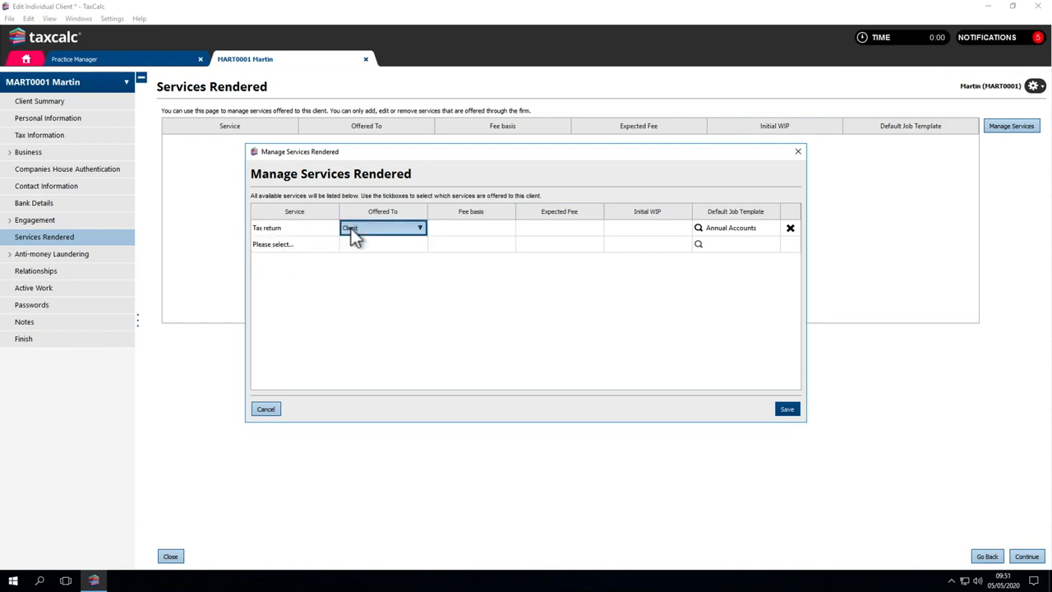
left_click(444, 233)
left_click(443, 243)
Step: Set the tax return service's expected fee to 400 and initial WIP to 100, and save the services rendered
left_click(532, 231)
type("400")
key("Tab")
type("100")
key("Tab")
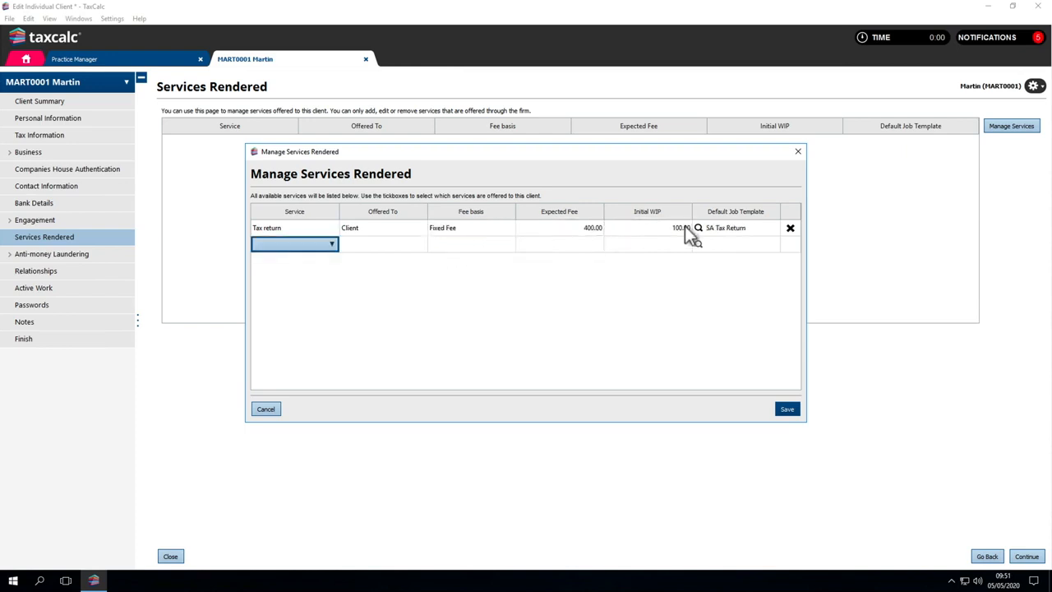
left_click(710, 228)
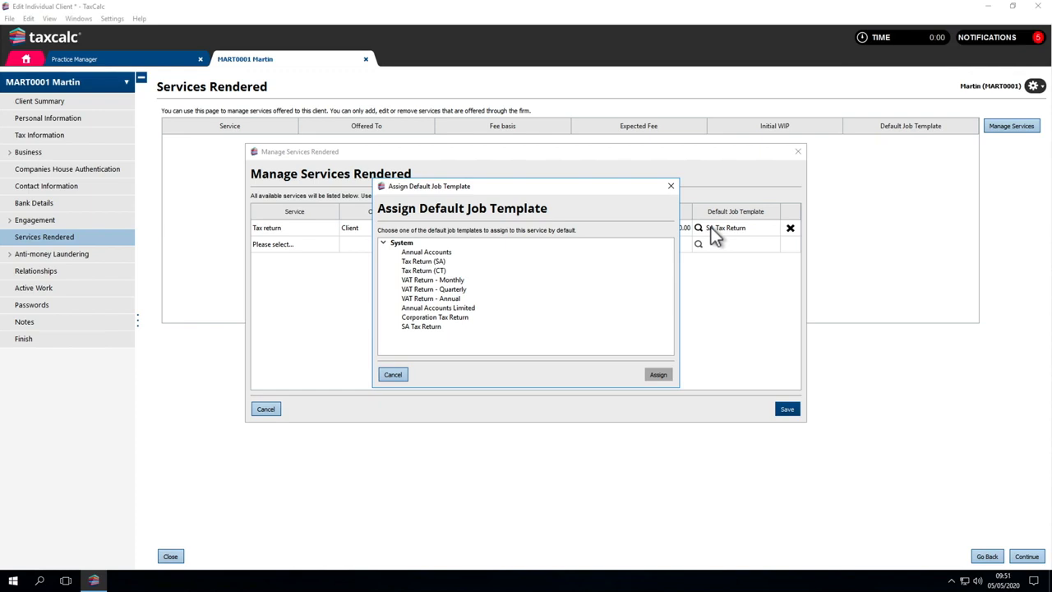
key("Escape")
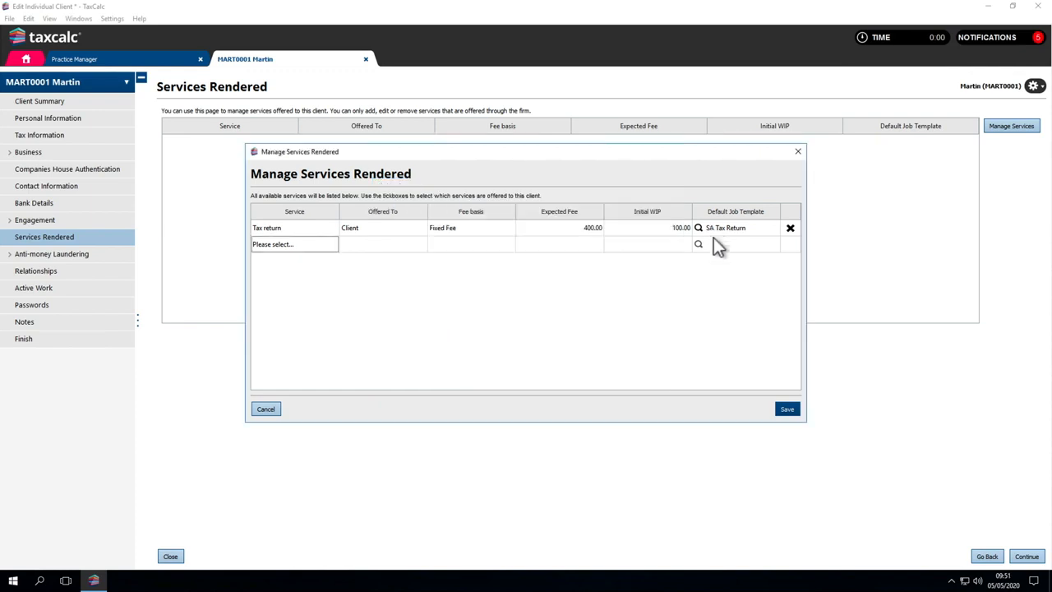
left_click(787, 409)
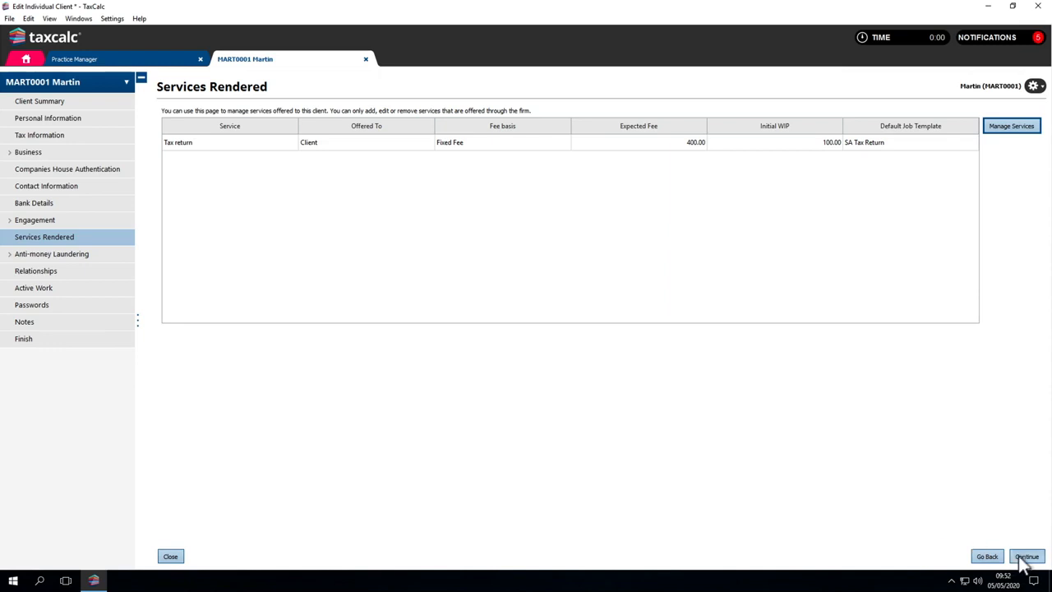
left_click(1026, 557)
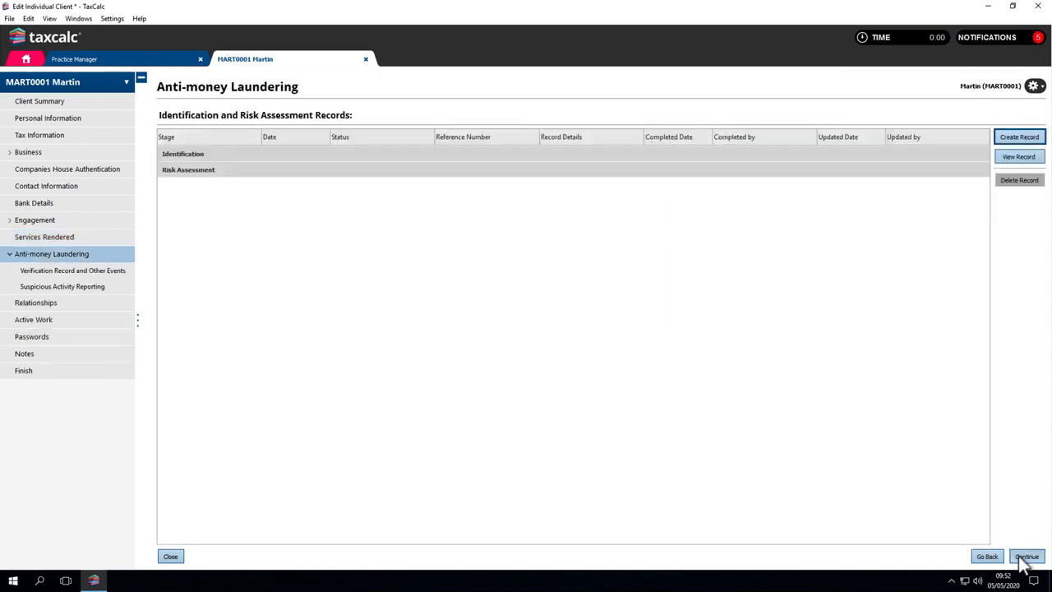
Step: Review the anti-money laundering record creation form, verification records and suspicious activity reporting without adding anything
left_click(1020, 139)
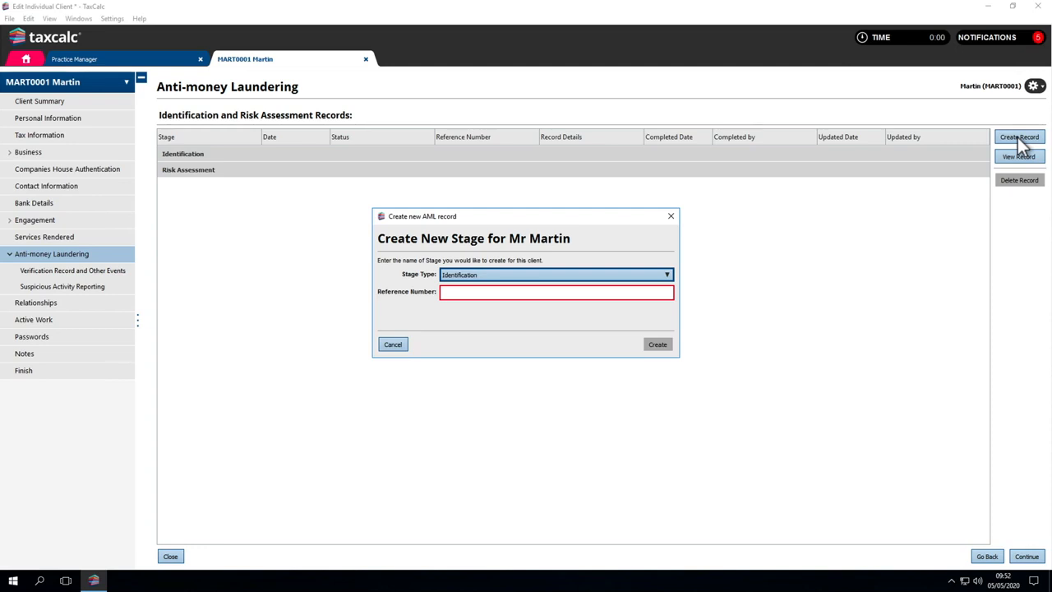
key("Escape")
left_click(1025, 557)
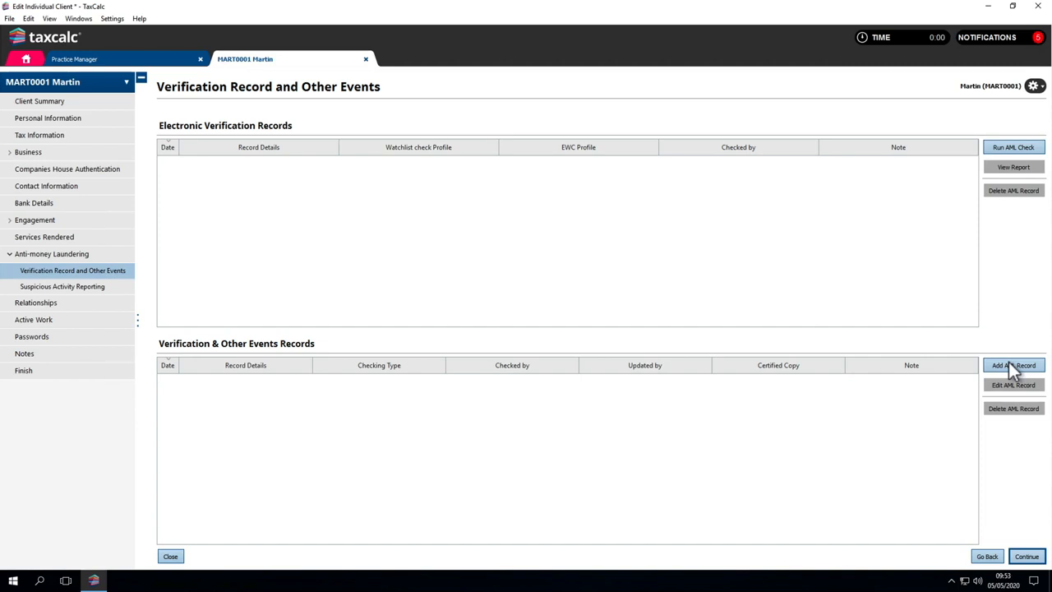
left_click(1023, 557)
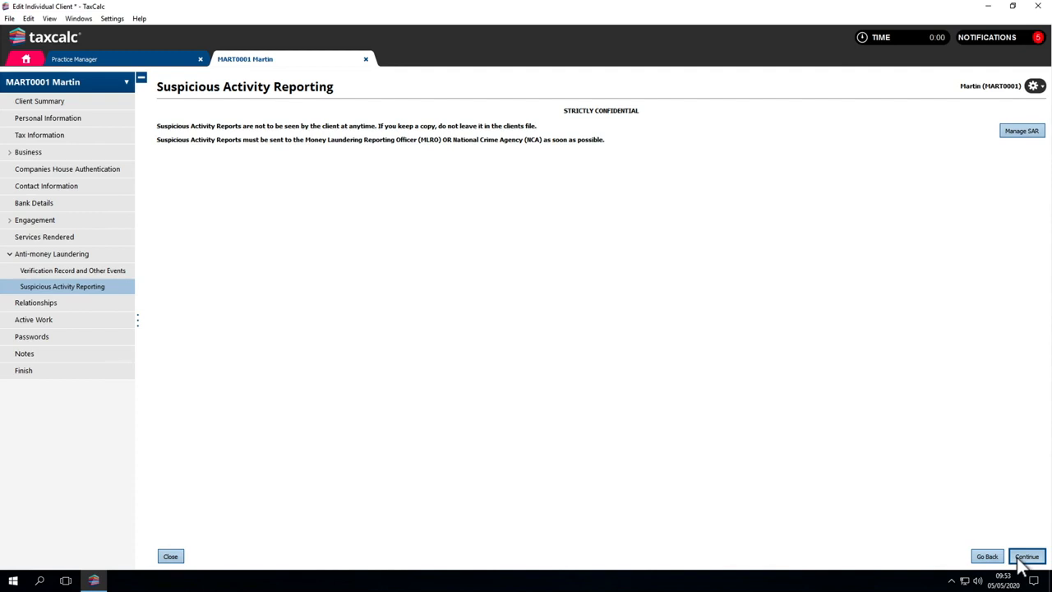
left_click(1027, 556)
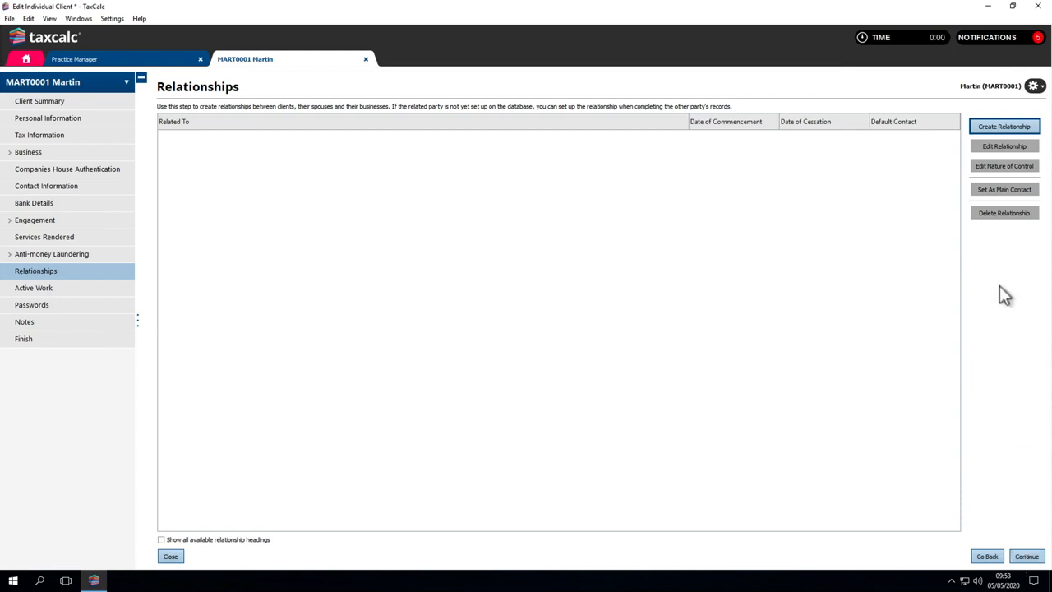
Step: Create a relationship making the client a director of Cloud Adaptive Systems Limited from 13/02/2019, and show all available relationship headings
left_click(991, 128)
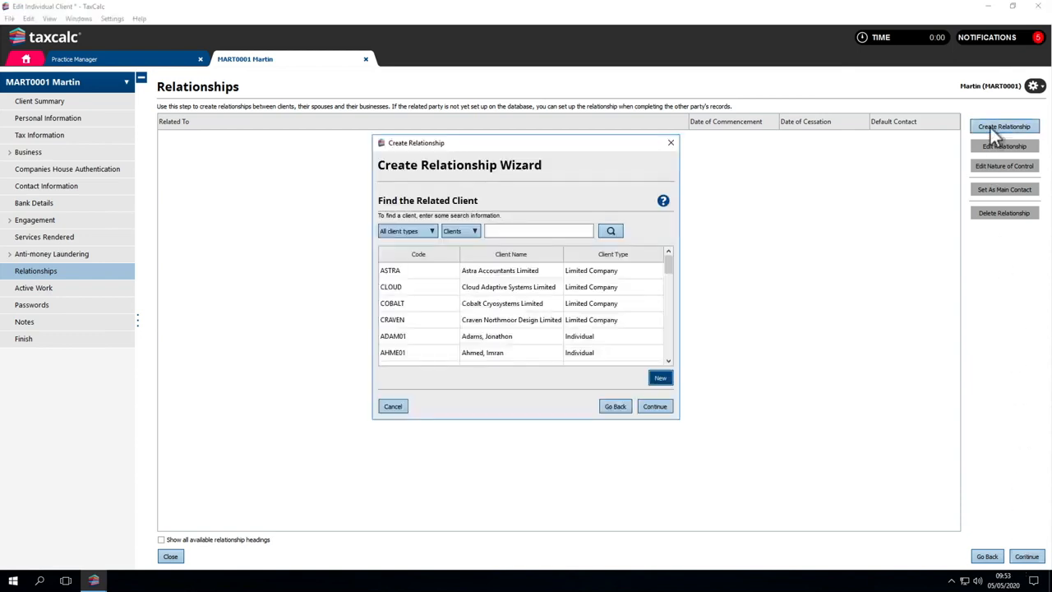
left_click(630, 288)
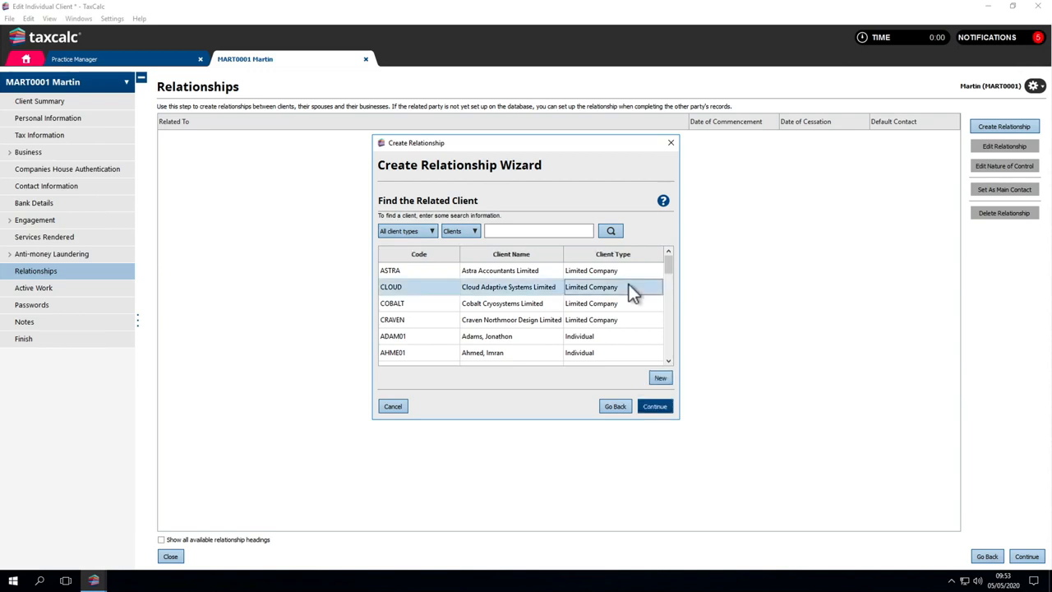
left_click(650, 407)
left_click(521, 253)
type("13022019")
left_click(653, 405)
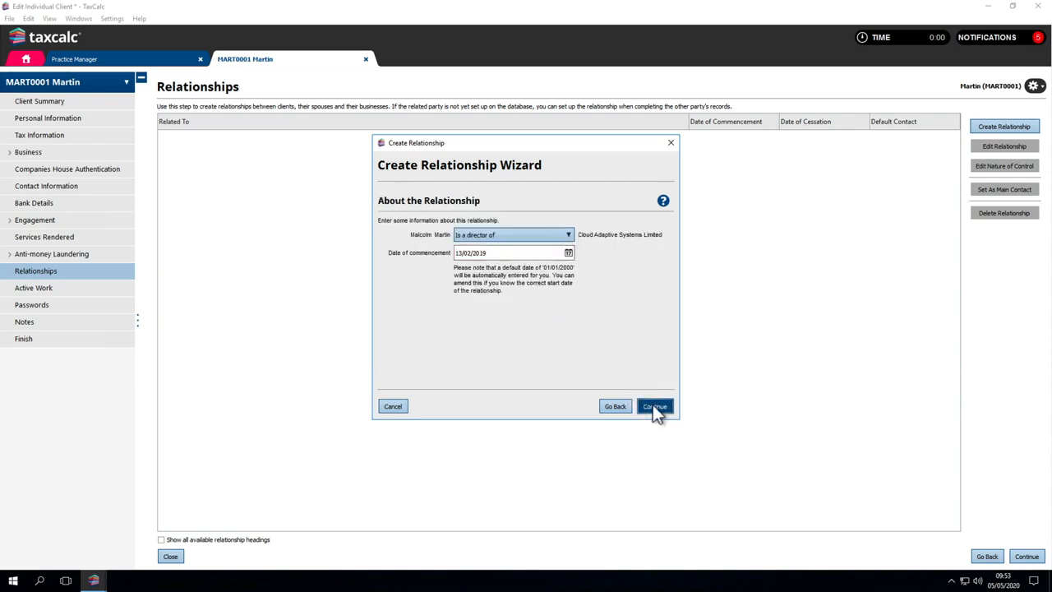
left_click(650, 406)
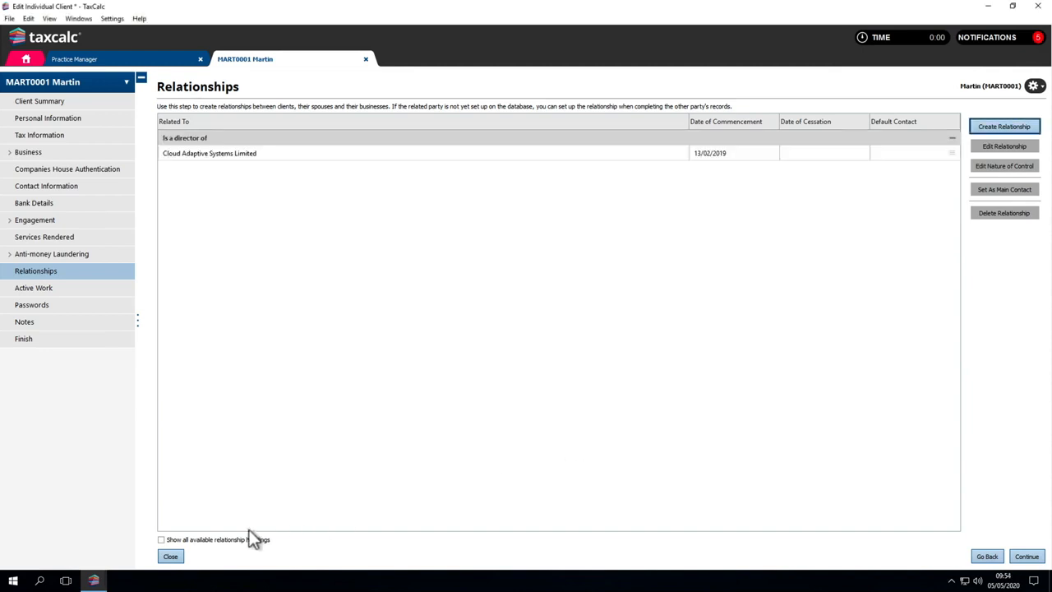
left_click(161, 540)
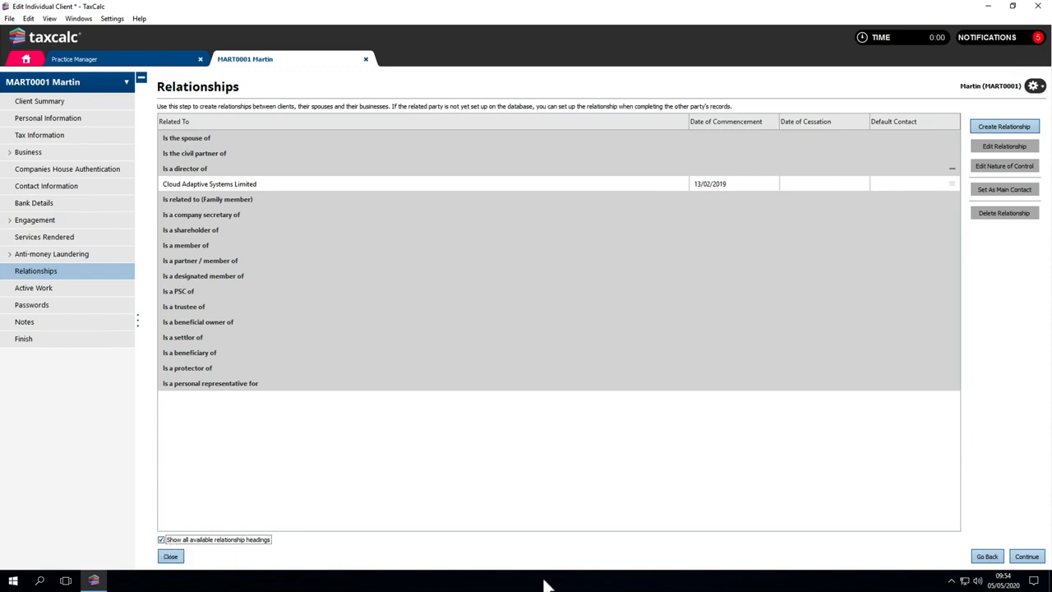
left_click(1026, 556)
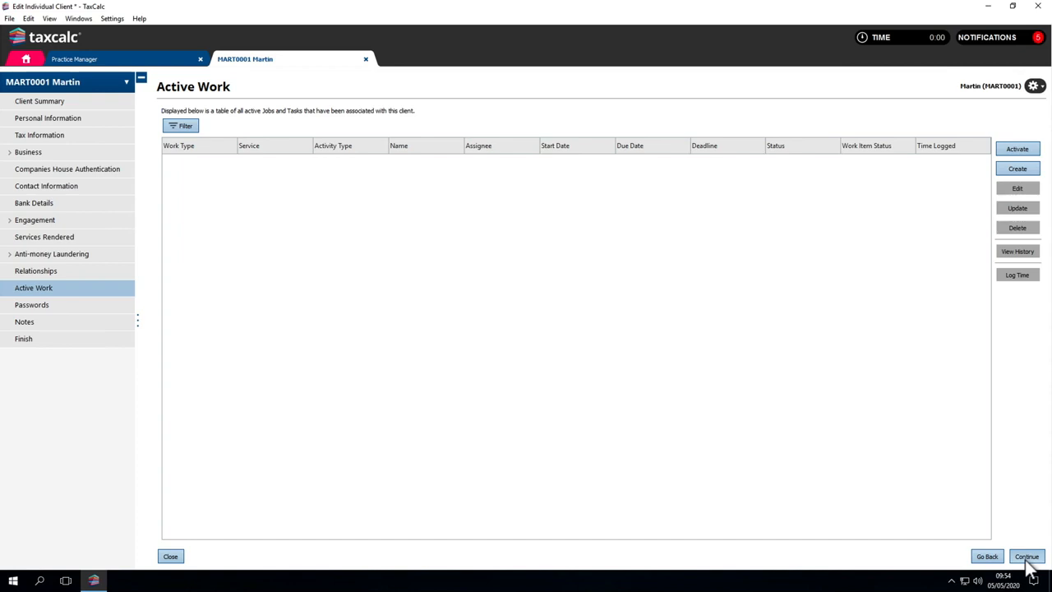
Step: Save the client record changes and start activating the Tax return service with the SA Tax Return template, accepting the job details and client association
left_click(1015, 153)
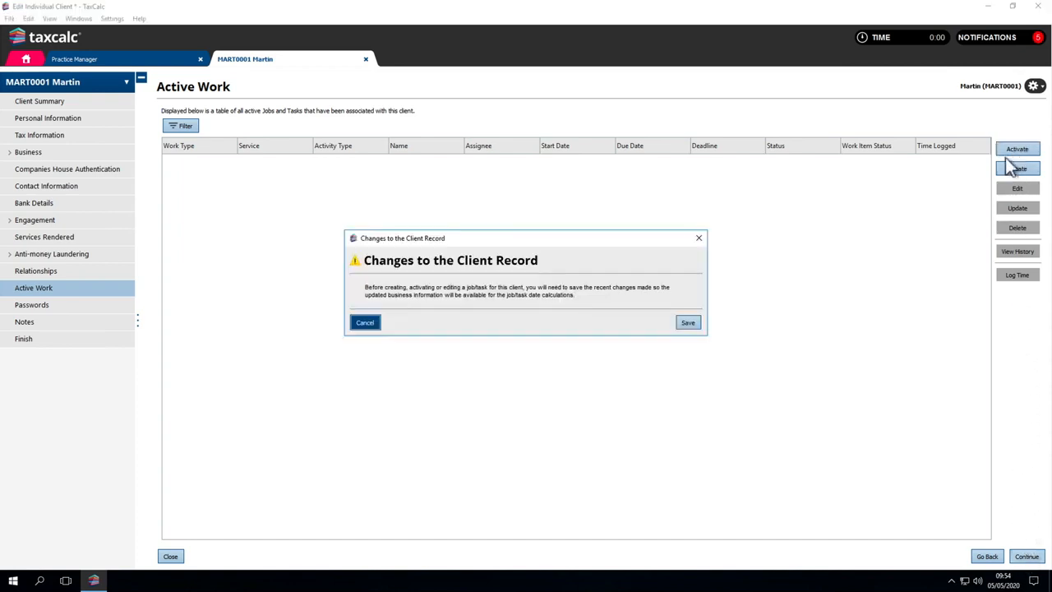
left_click(693, 324)
left_click(621, 338)
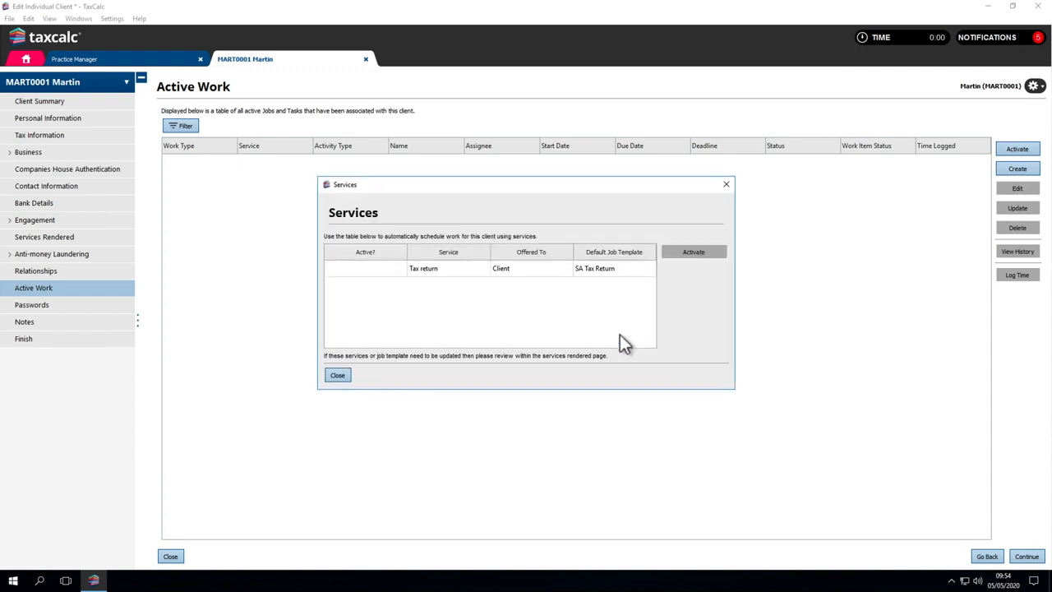
left_click(599, 272)
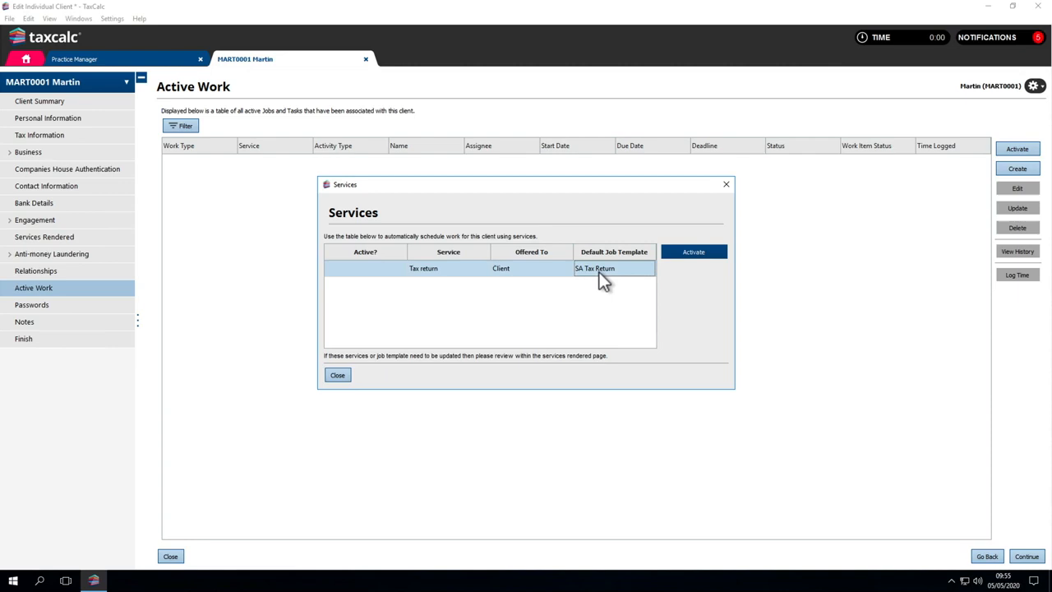
left_click(672, 254)
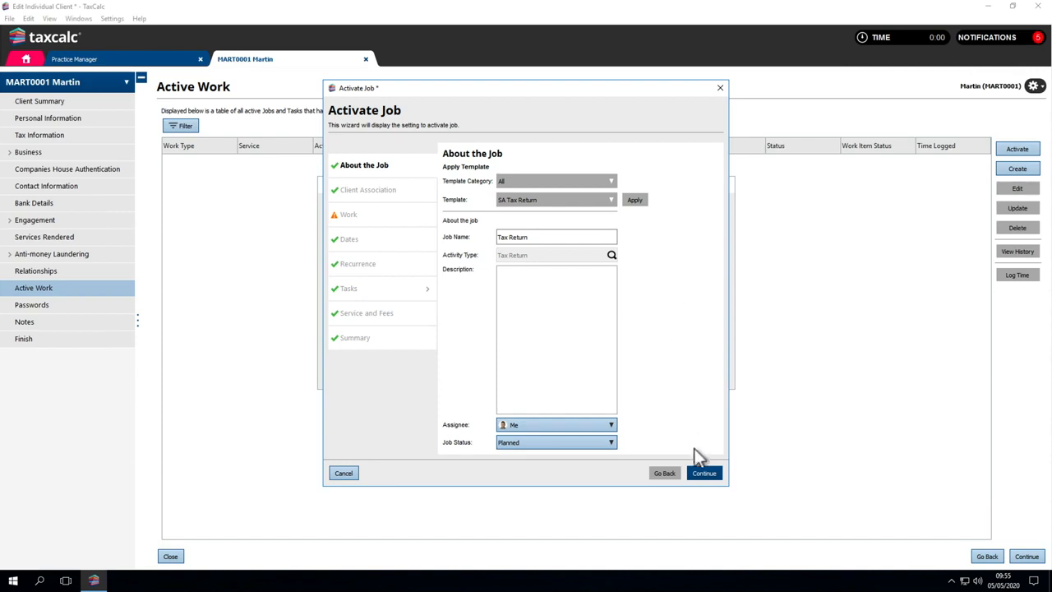
left_click(699, 475)
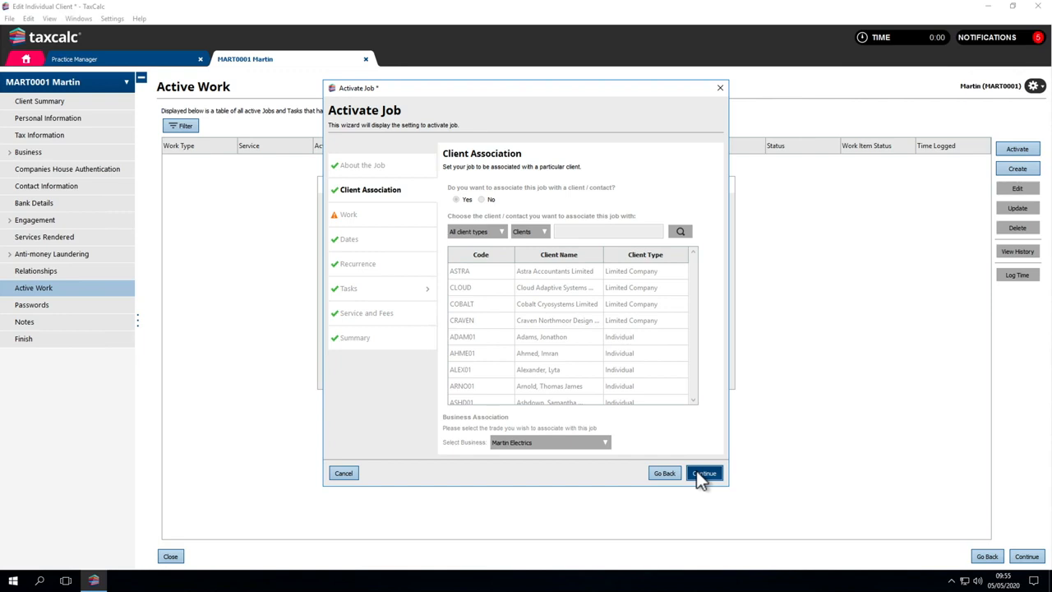
left_click(697, 475)
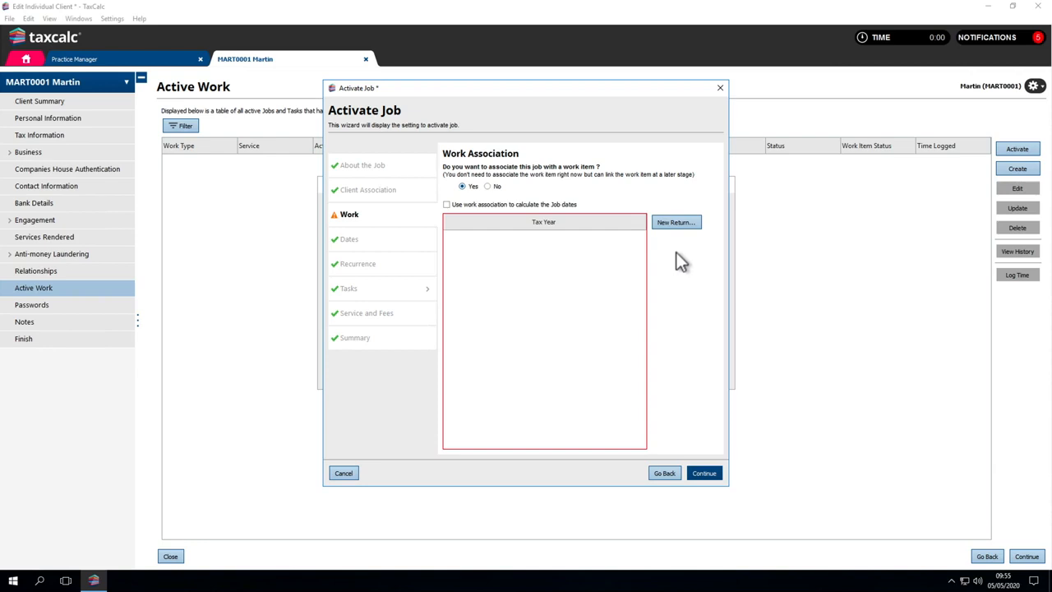
Step: Create an SA100 individual tax return for the year ending 5 April 2020 and associate it with the job
left_click(675, 223)
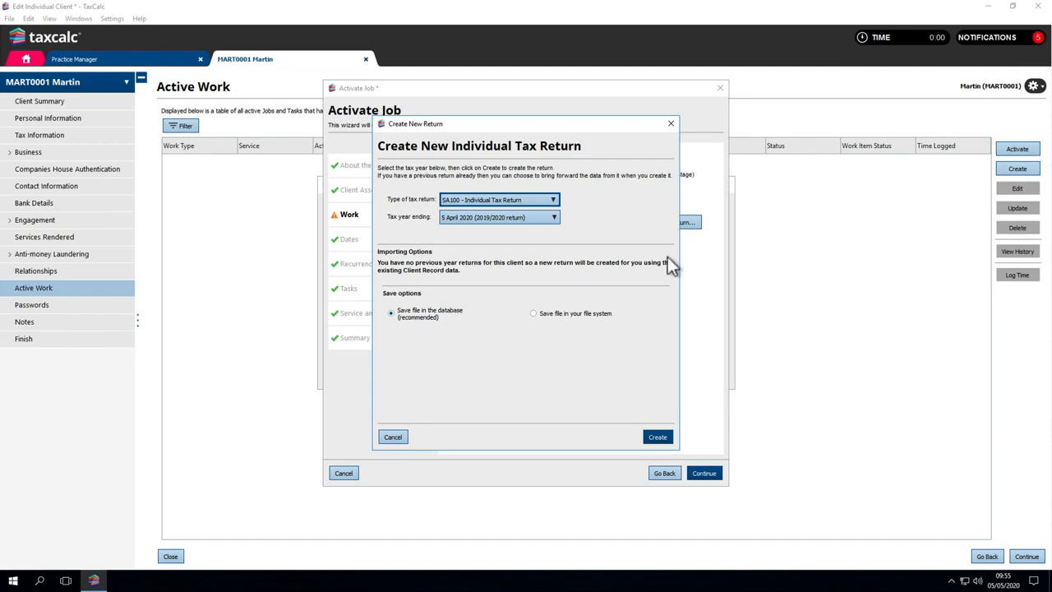
left_click(647, 432)
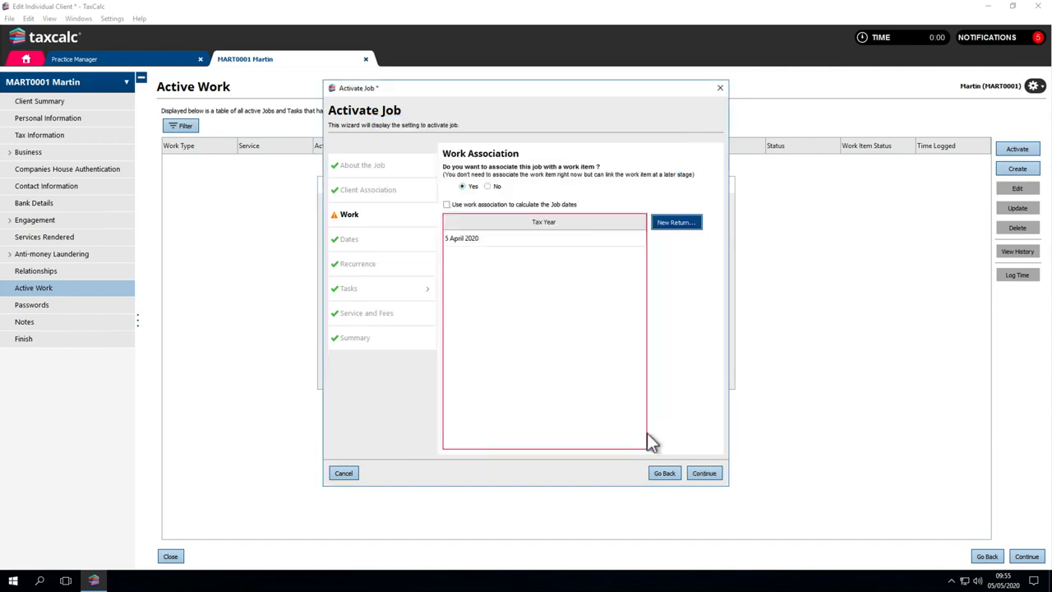
left_click(580, 242)
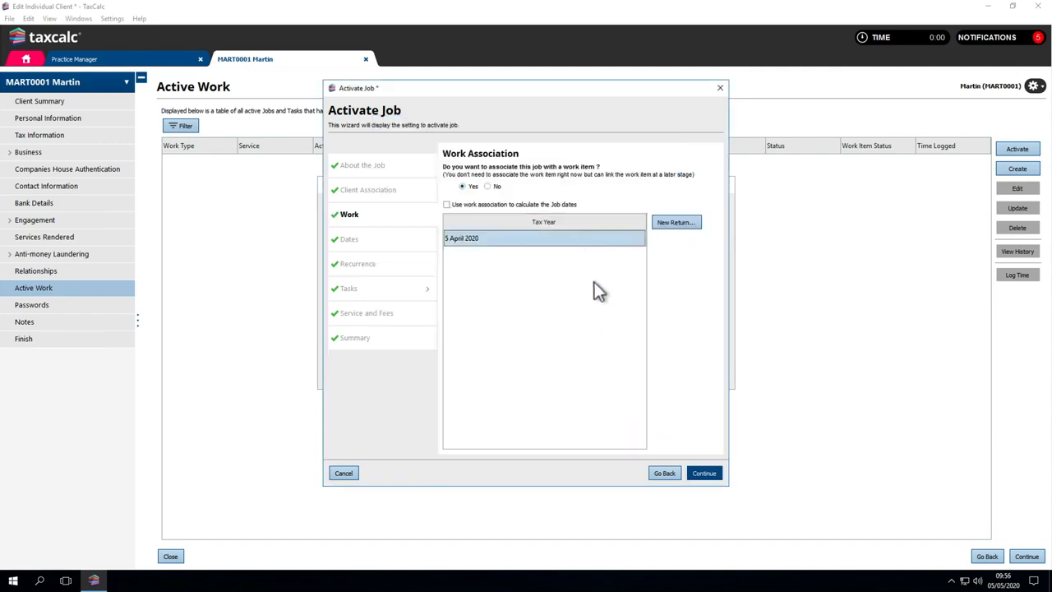
left_click(693, 474)
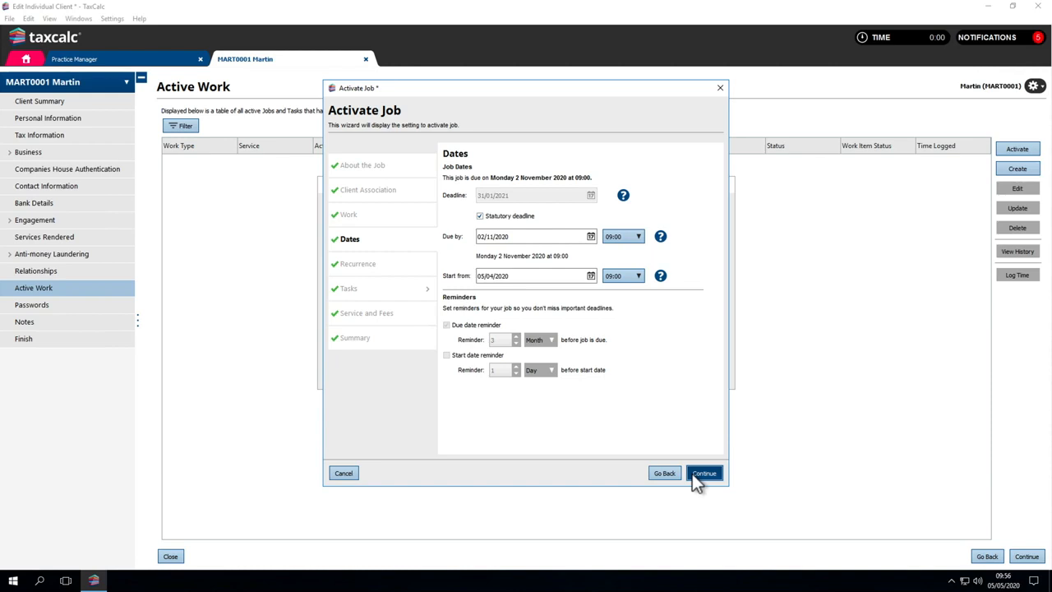
Step: Accept the job's template dates, recurrence, tasks and fees, review the summary, and finish activating the tax return job
left_click(693, 475)
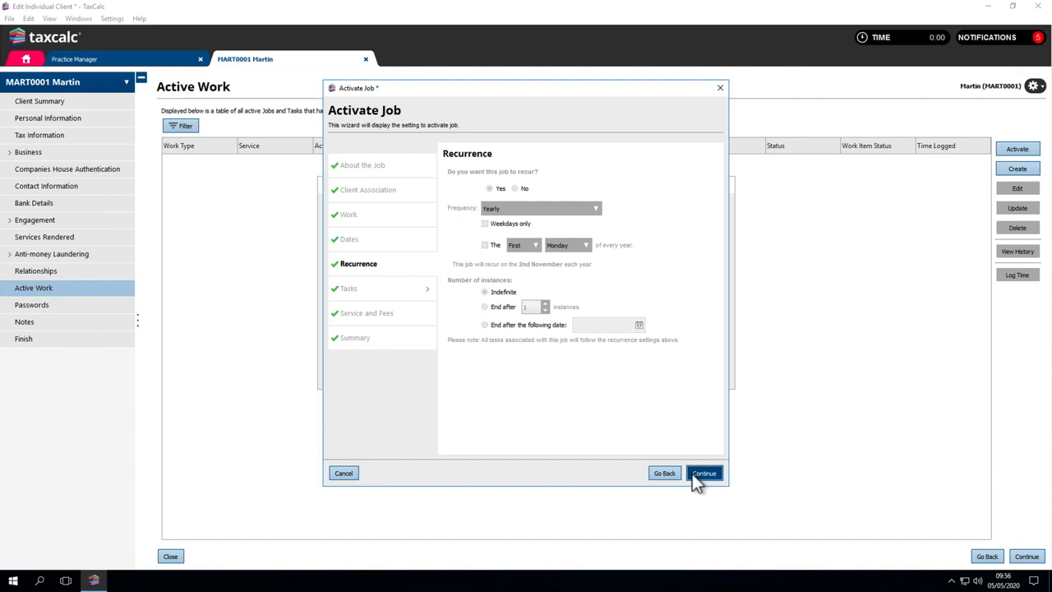
left_click(695, 473)
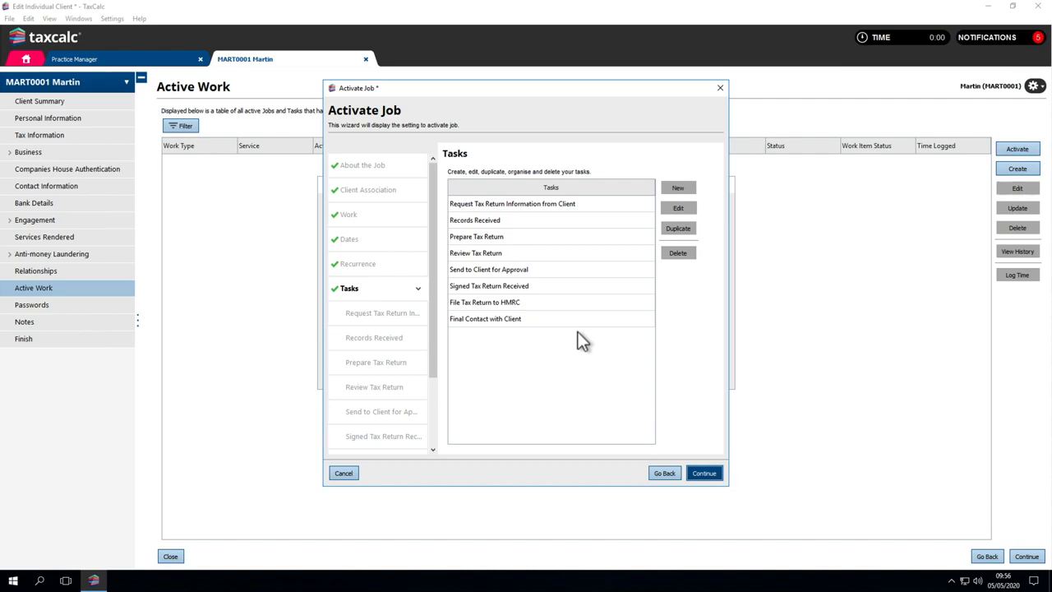
scroll(406, 338, "down", 3)
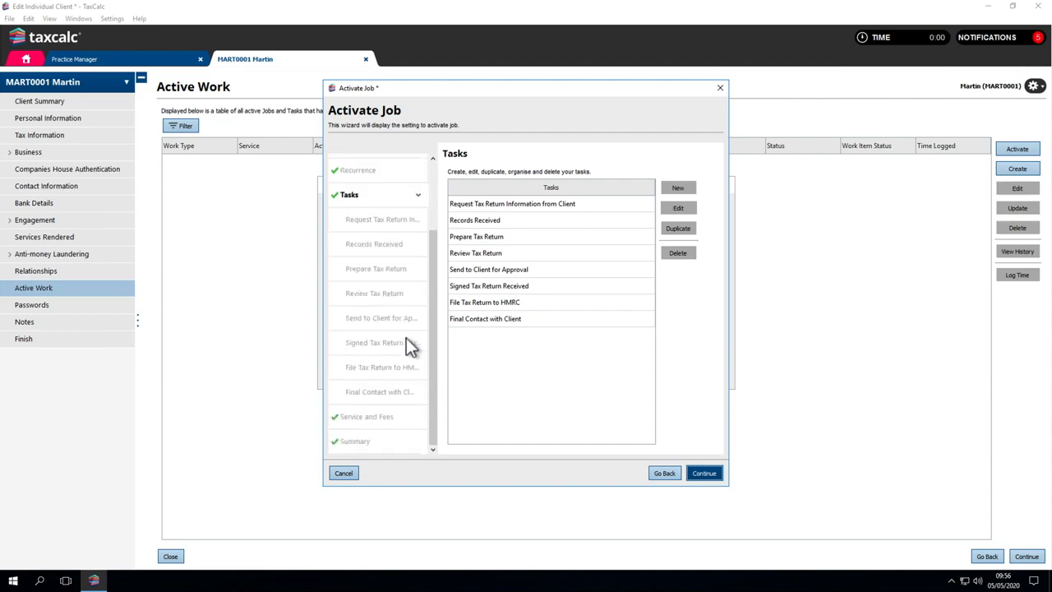
left_click(405, 414)
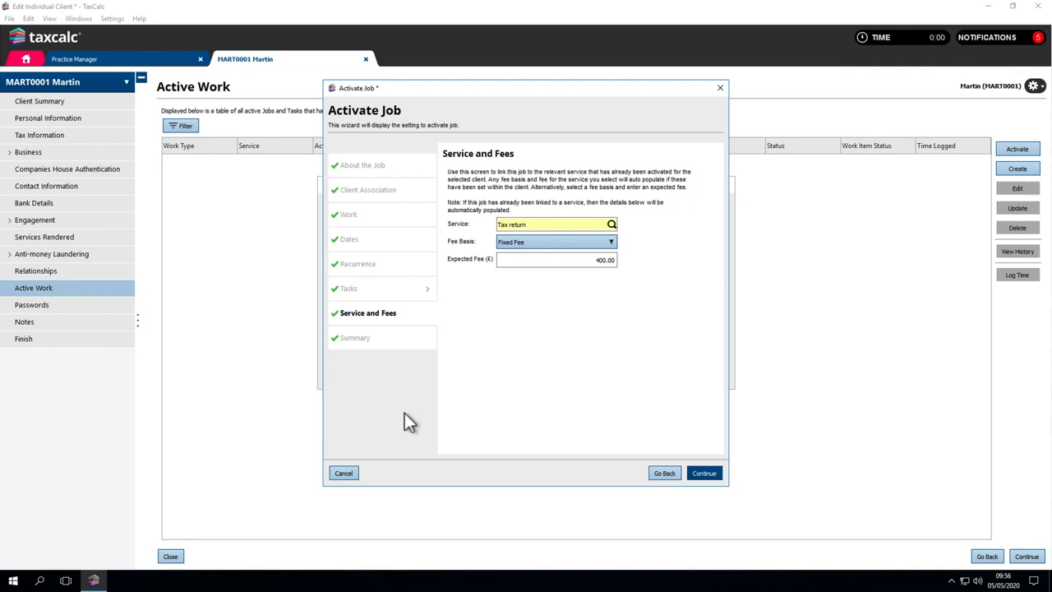
left_click(696, 472)
scroll(645, 436, "down", 10)
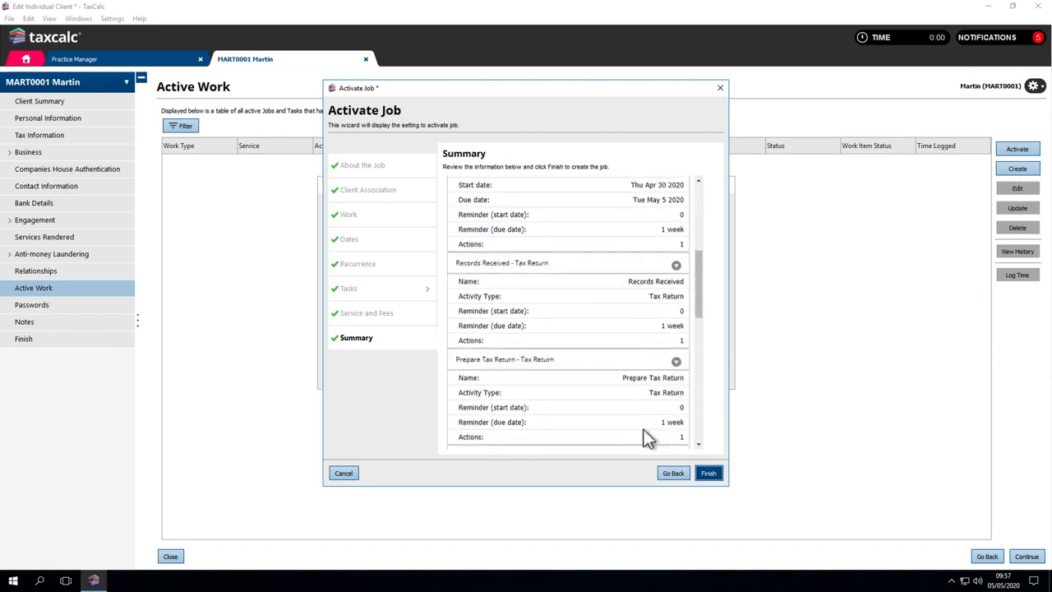
scroll(645, 435, "down", 1)
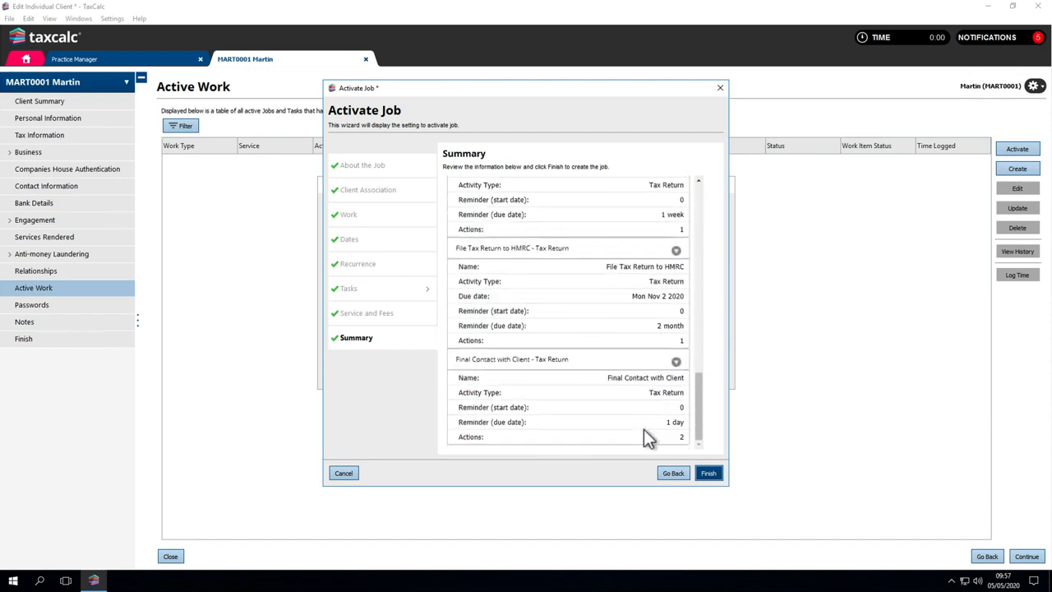
left_click(712, 475)
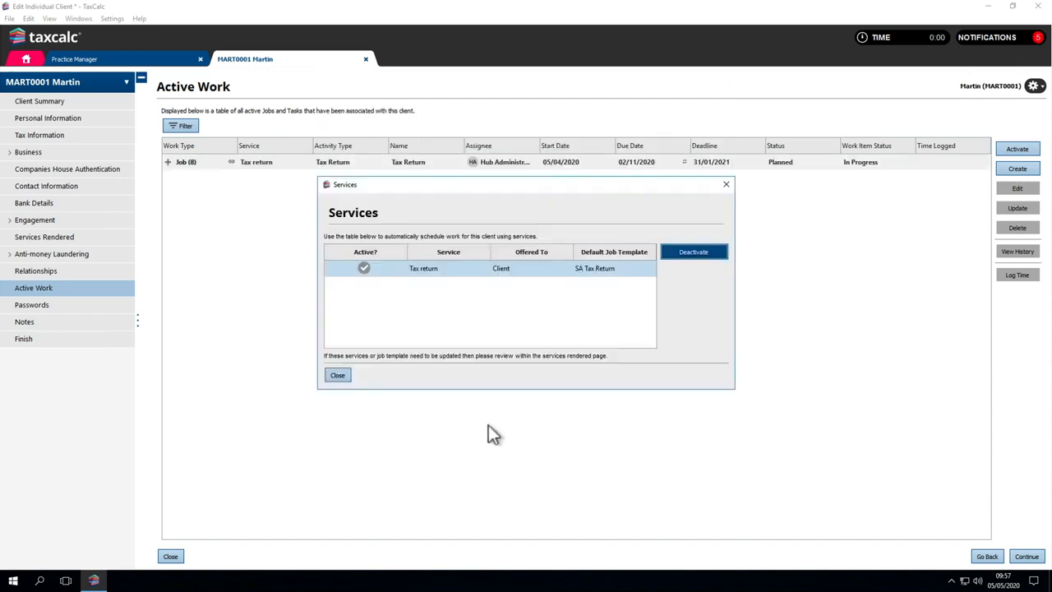
left_click(342, 378)
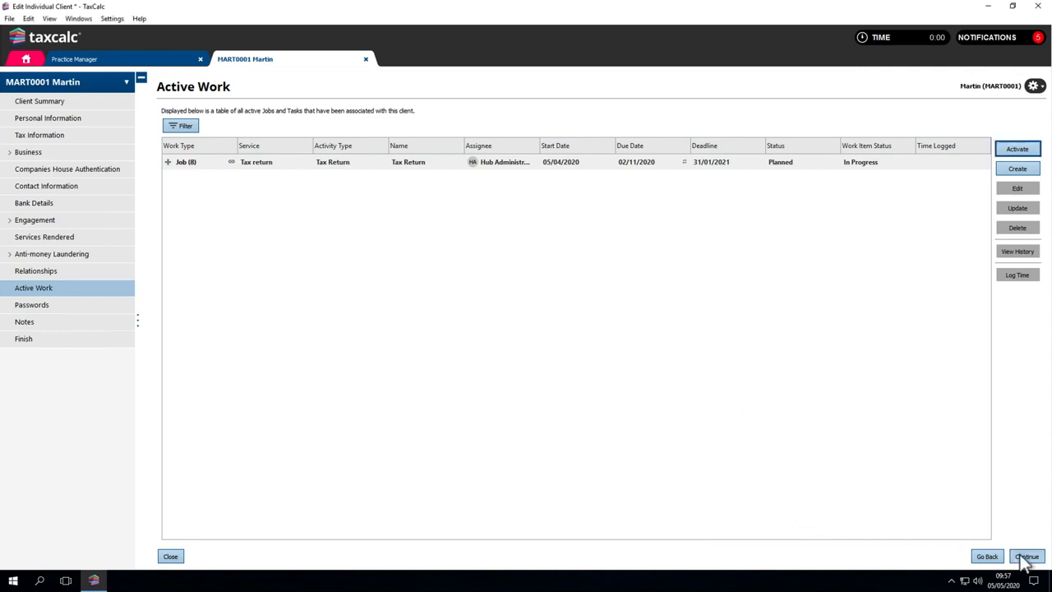
Step: Review the client and eSign/encrypted PDF password options without setting any password, and proceed to the client notes
left_click(1027, 556)
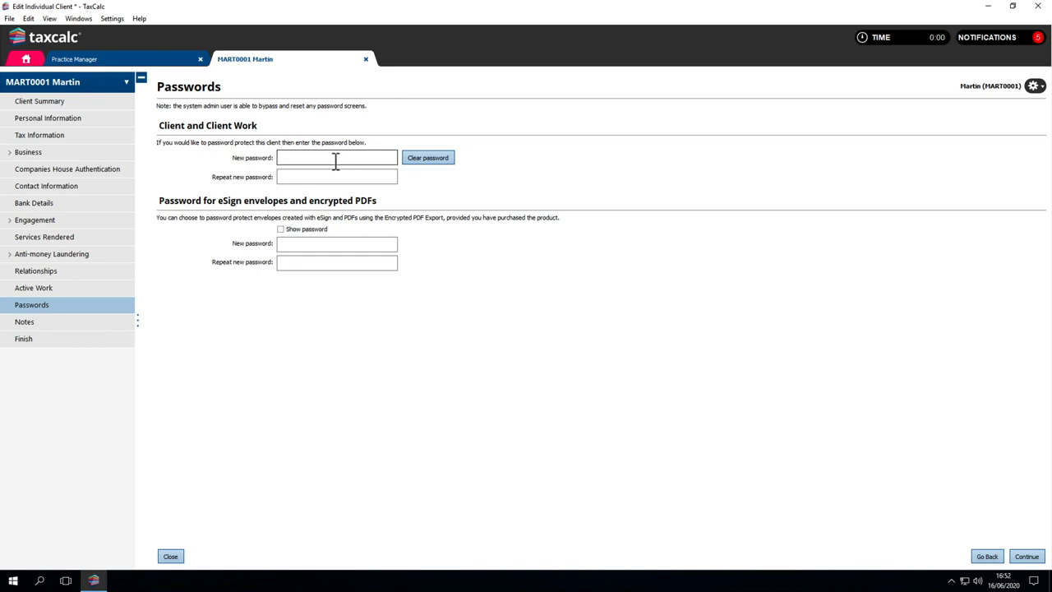
left_click(334, 242)
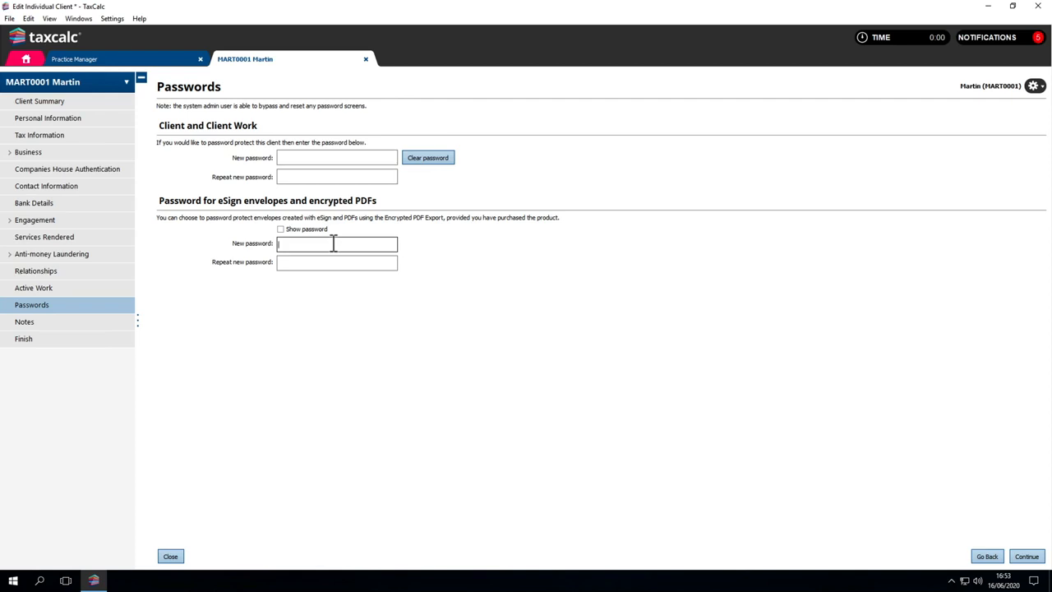
left_click(334, 243)
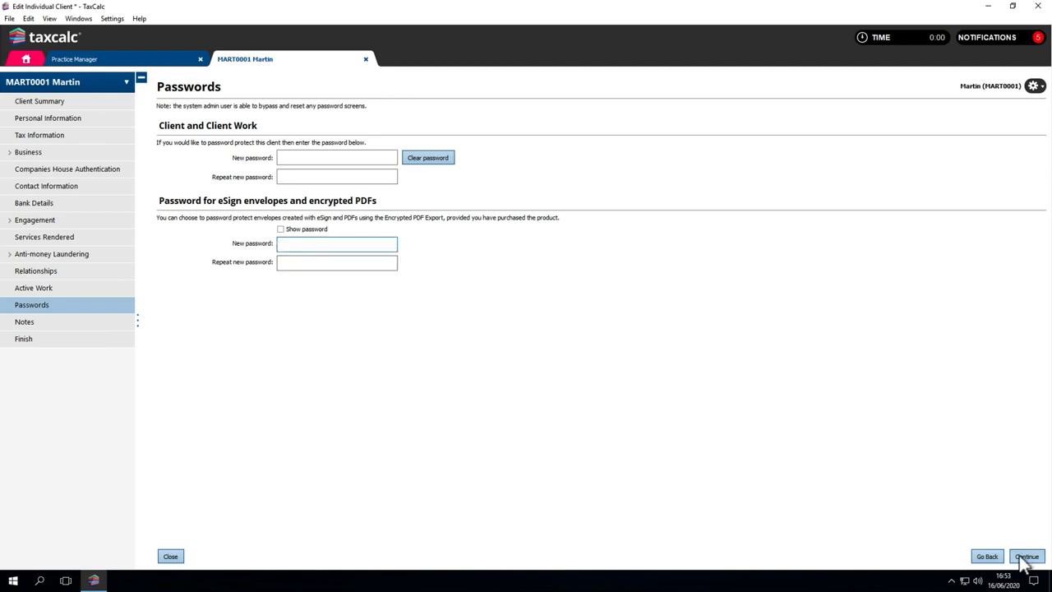
left_click(1016, 559)
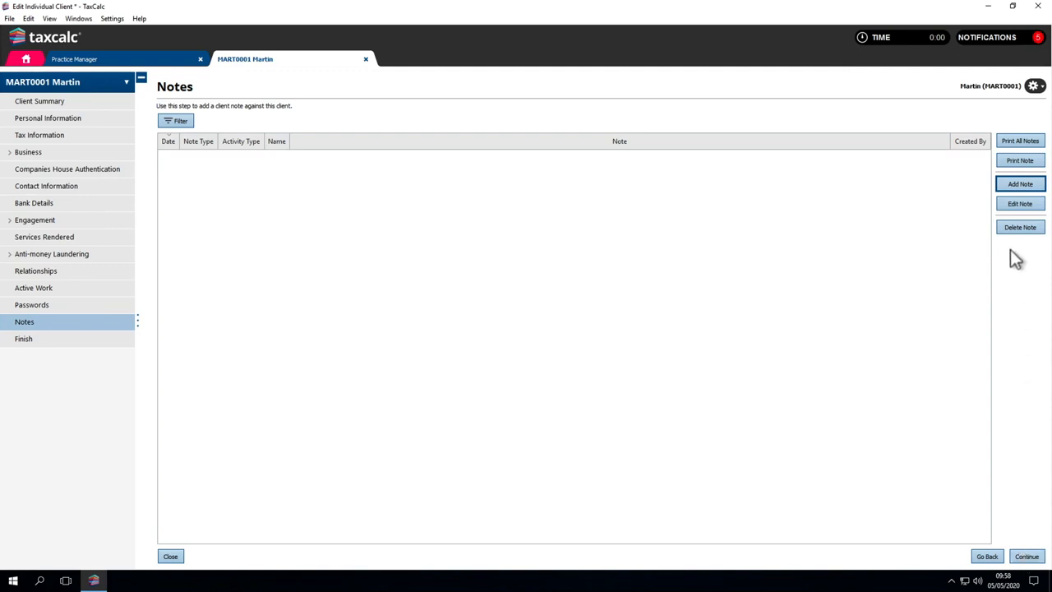
Step: Add a client note reading "Client wishes to incorporate the business next year."
left_click(1012, 189)
type("Client wishes to incorp")
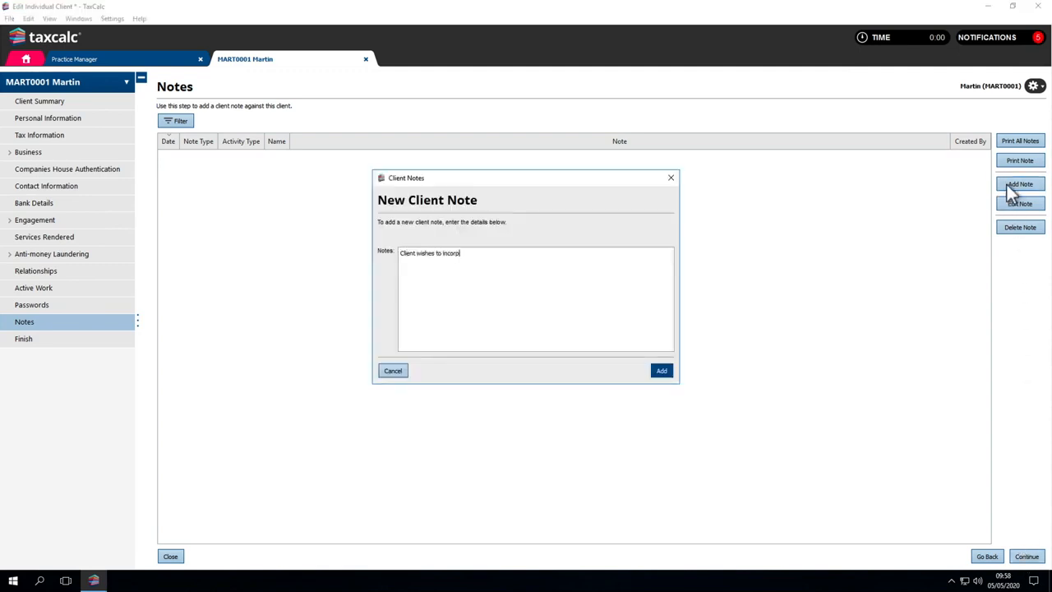
type("orate the business next year.")
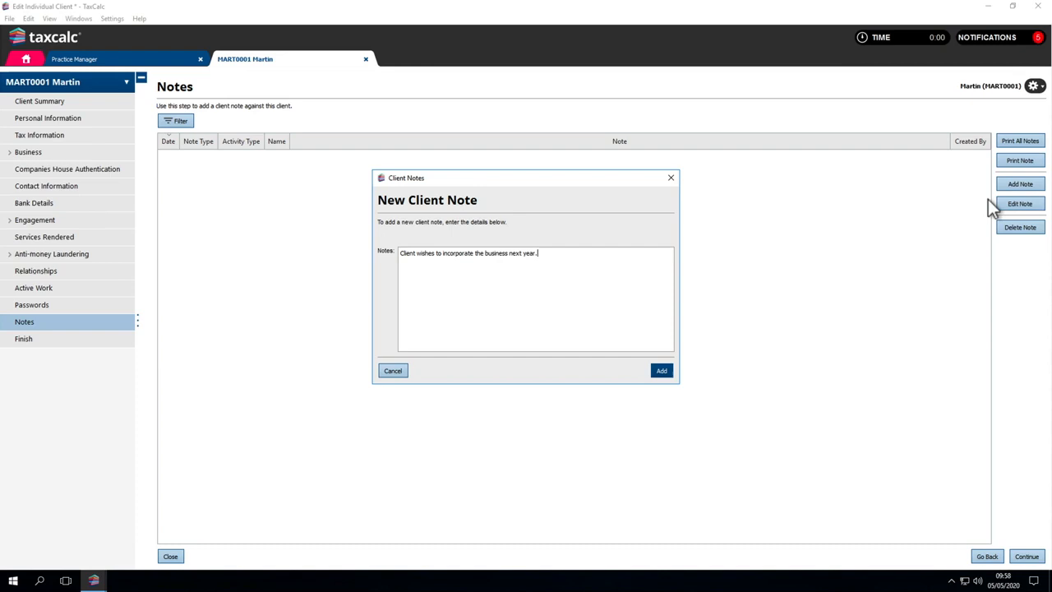
left_click(662, 371)
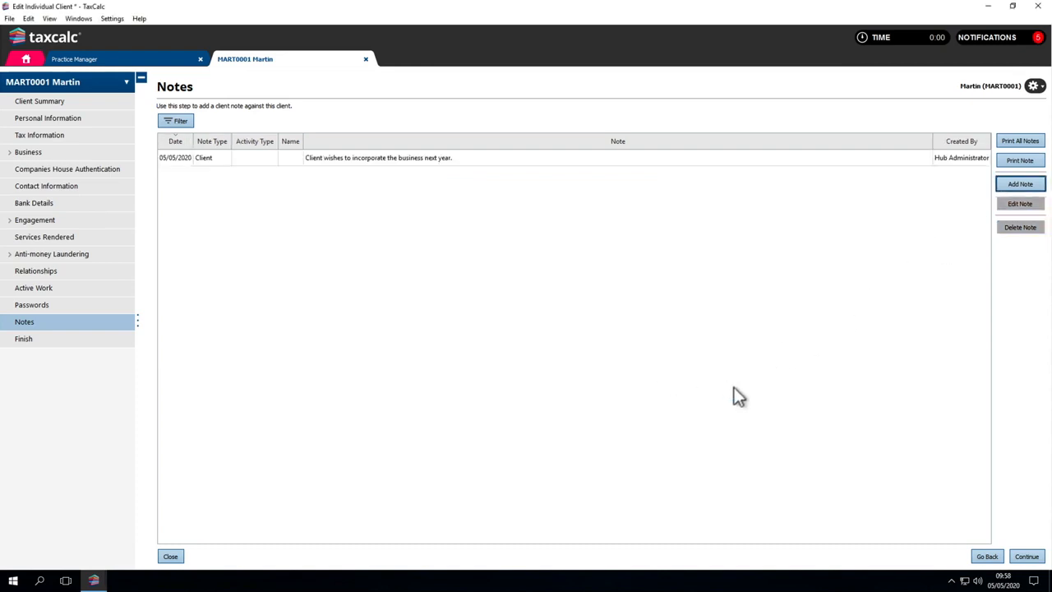
Step: Finish and save the client, generating a 64-8 and the "GDPR Engagement Letter – Main Letter for Individuals"
left_click(1026, 557)
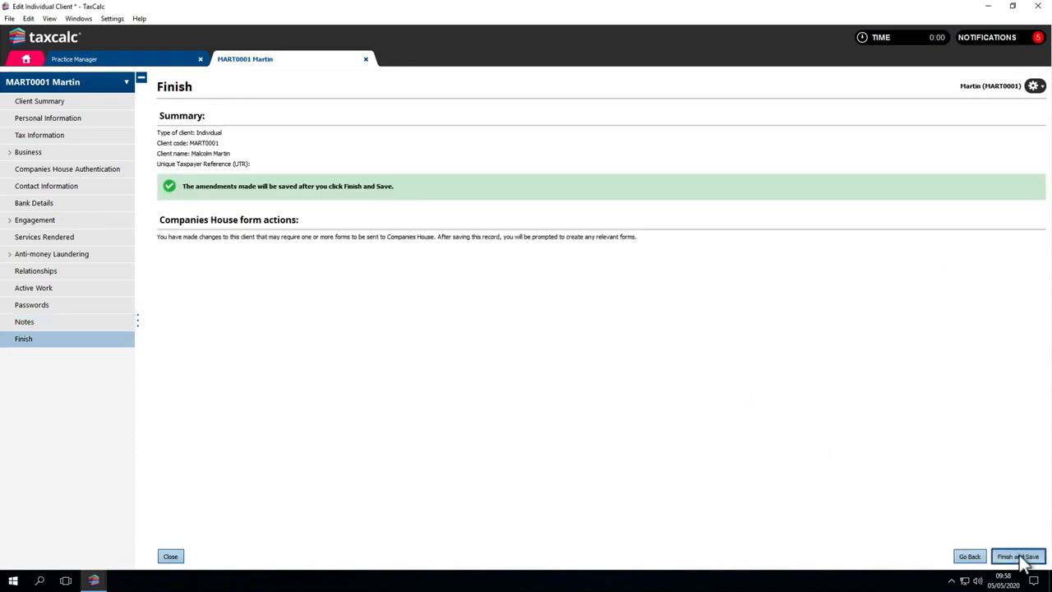
left_click(1024, 558)
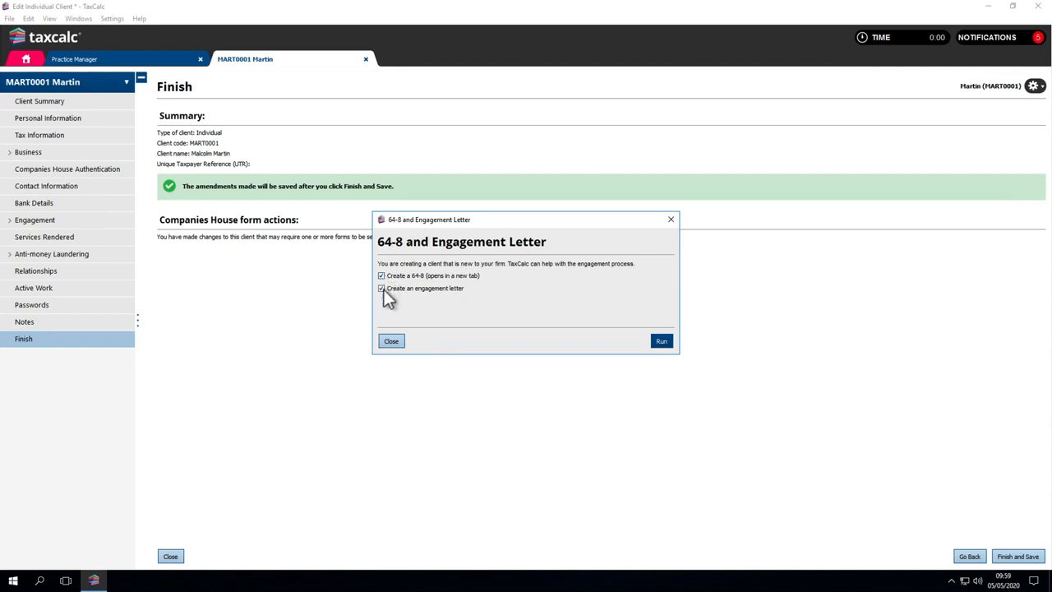
left_click(661, 341)
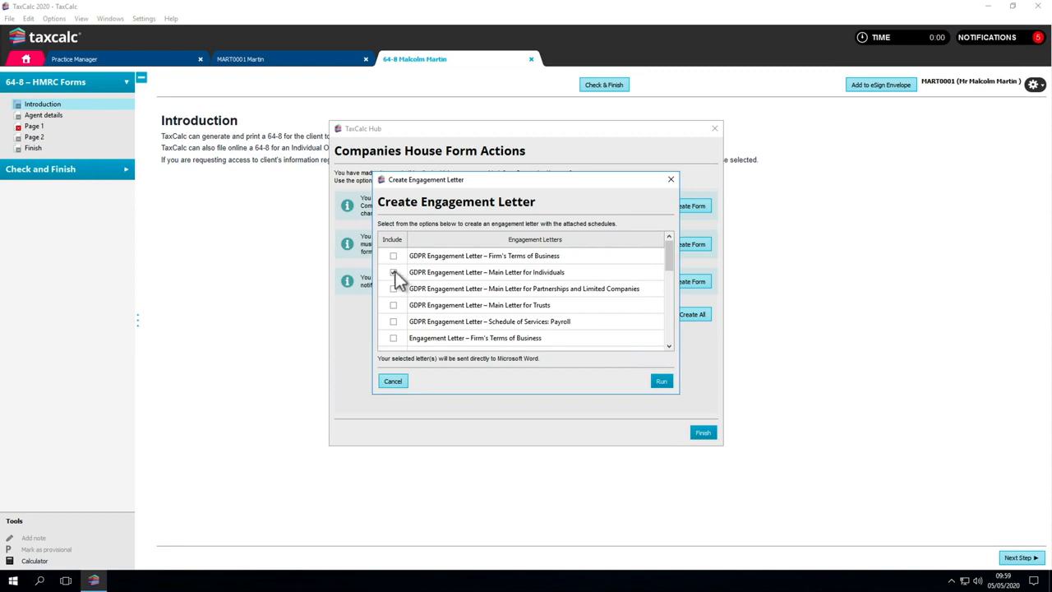
left_click(661, 380)
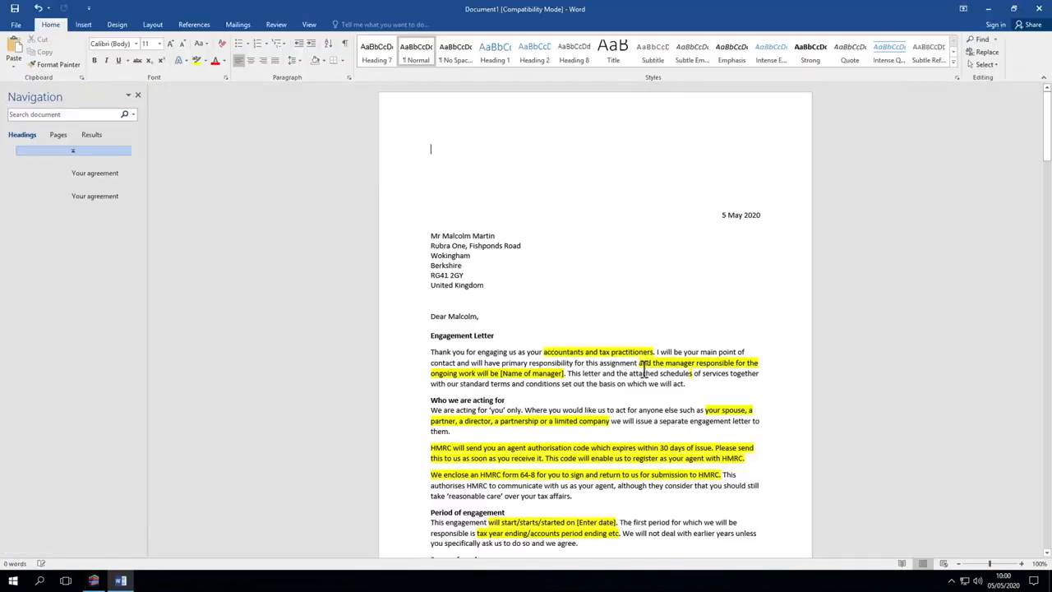
Step: Read through the generated engagement letter in Word from the opening to the Confirmation of Acceptance section
scroll(641, 375, "down", 5)
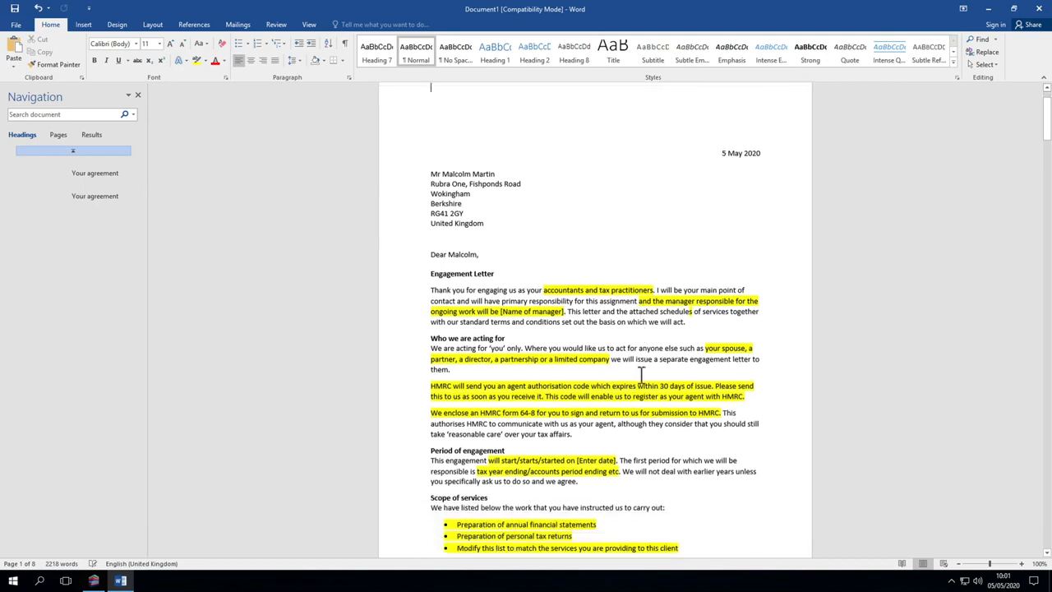
scroll(641, 375, "down", 10)
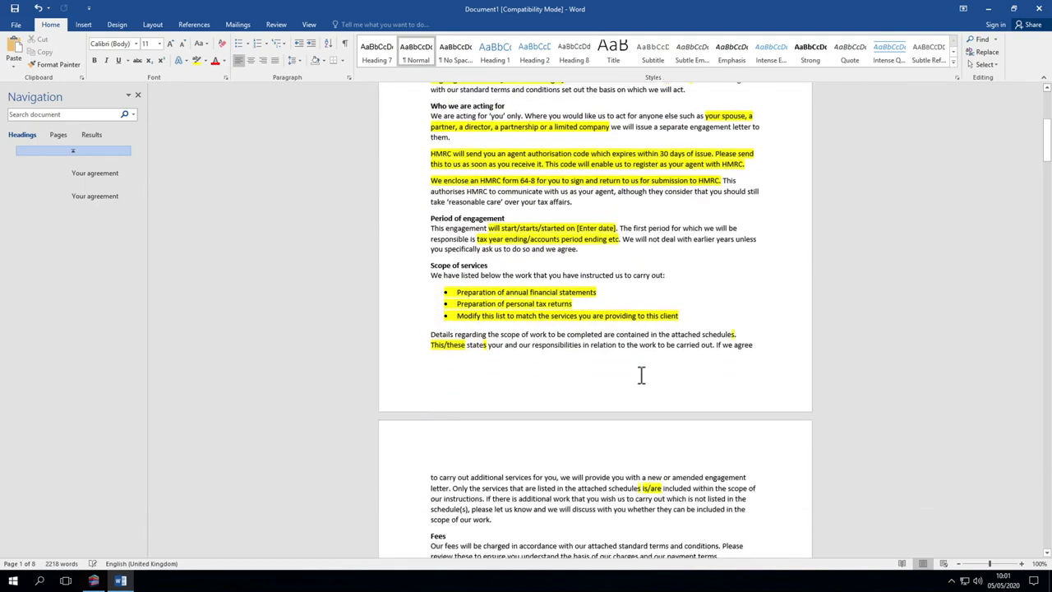
scroll(641, 375, "down", 5)
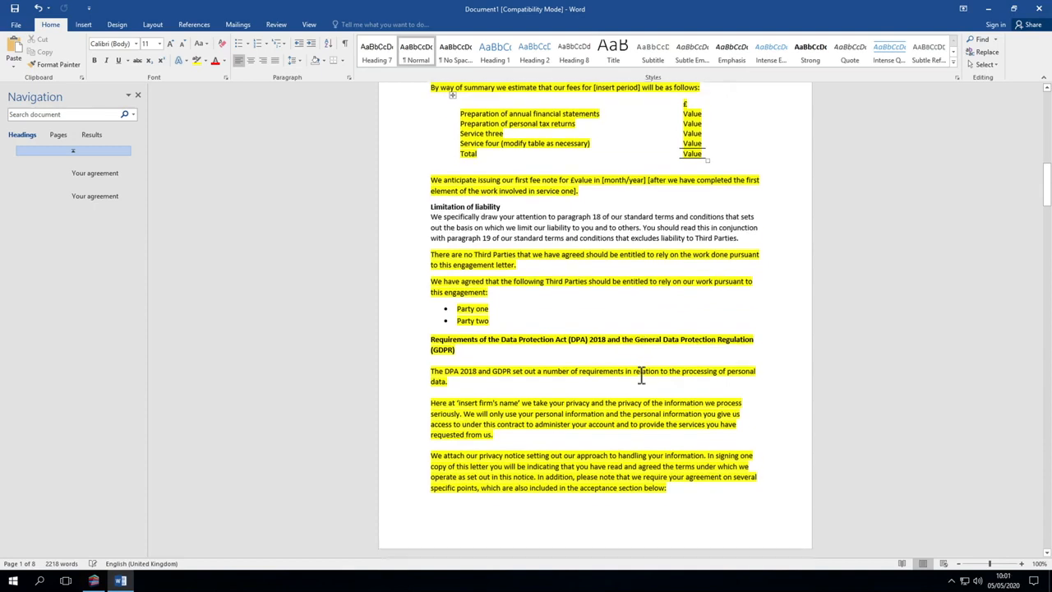
scroll(641, 375, "down", 18)
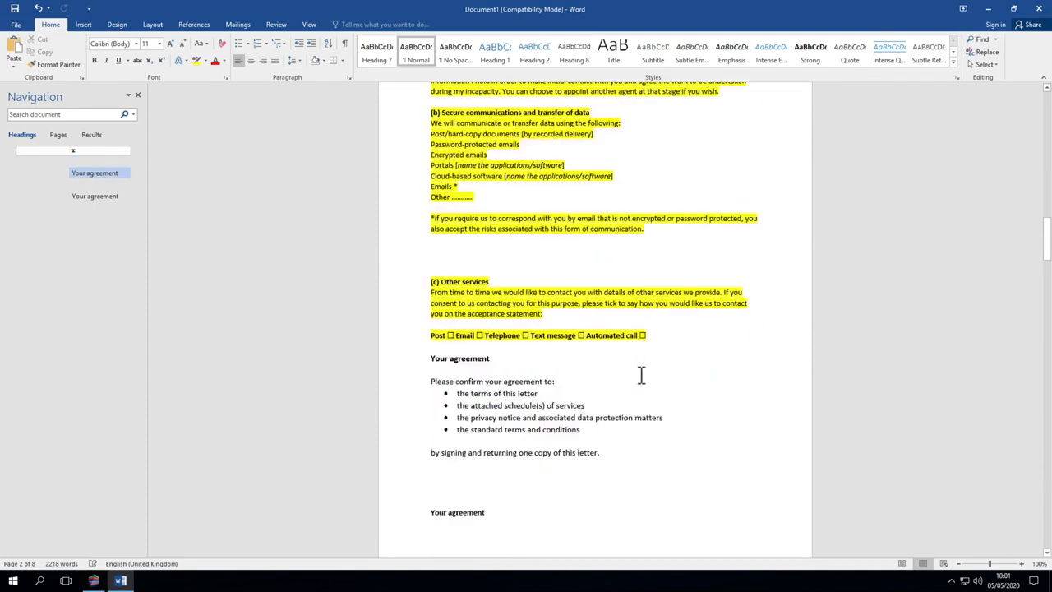
scroll(641, 375, "down", 10)
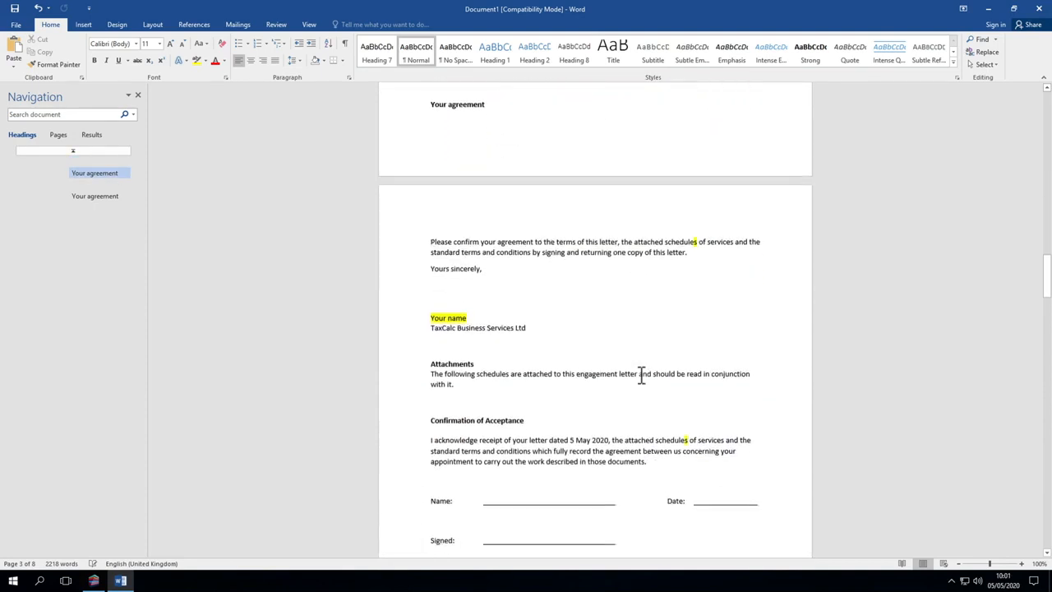
scroll(641, 374, "down", 1)
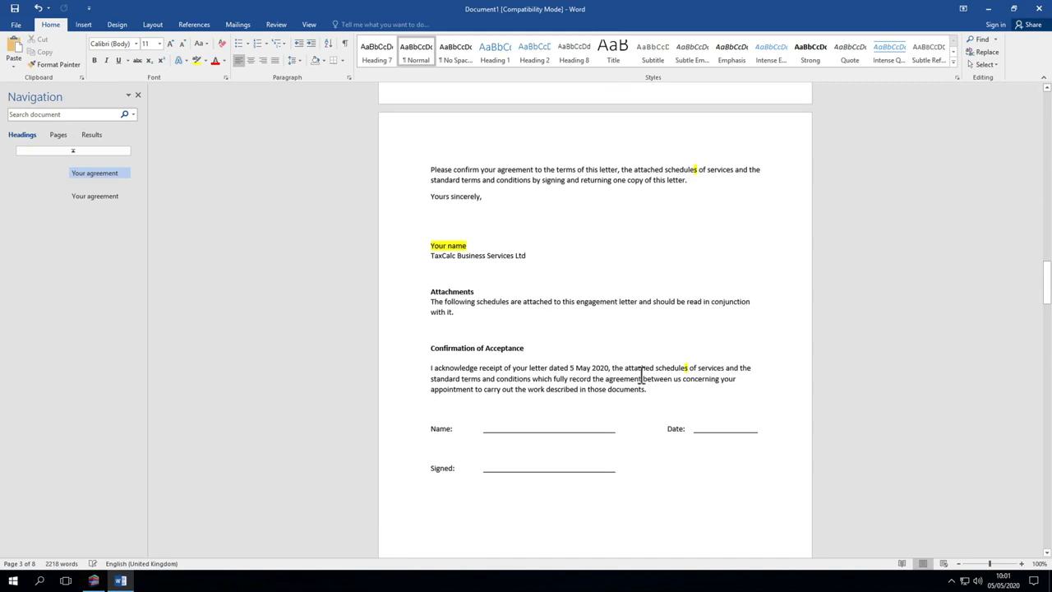
Step: Switch back to TaxCalc and finish the Companies House form actions without creating any forms
left_click(94, 581)
left_click(703, 433)
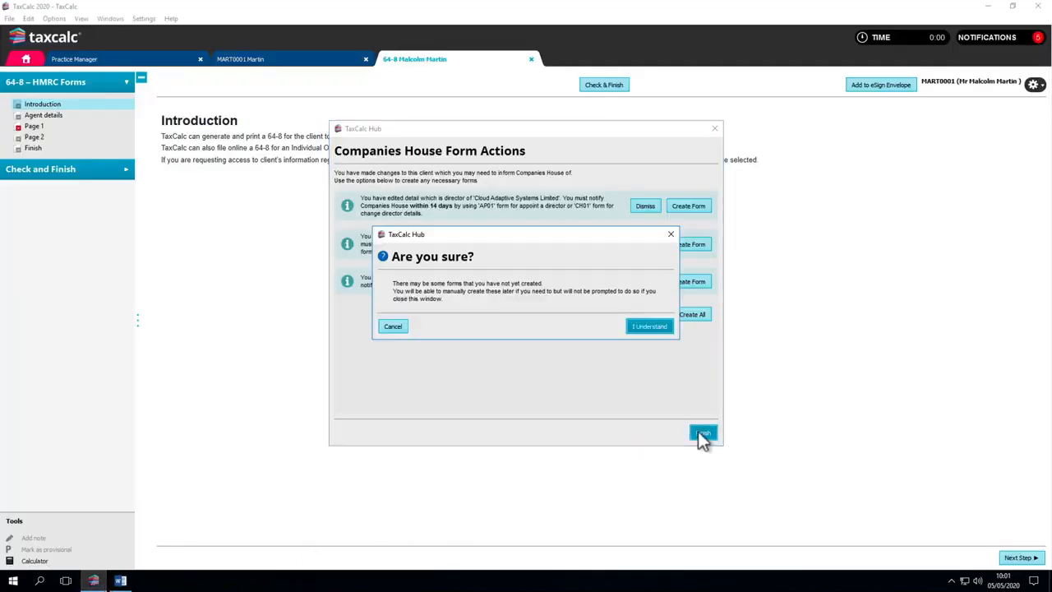
left_click(655, 331)
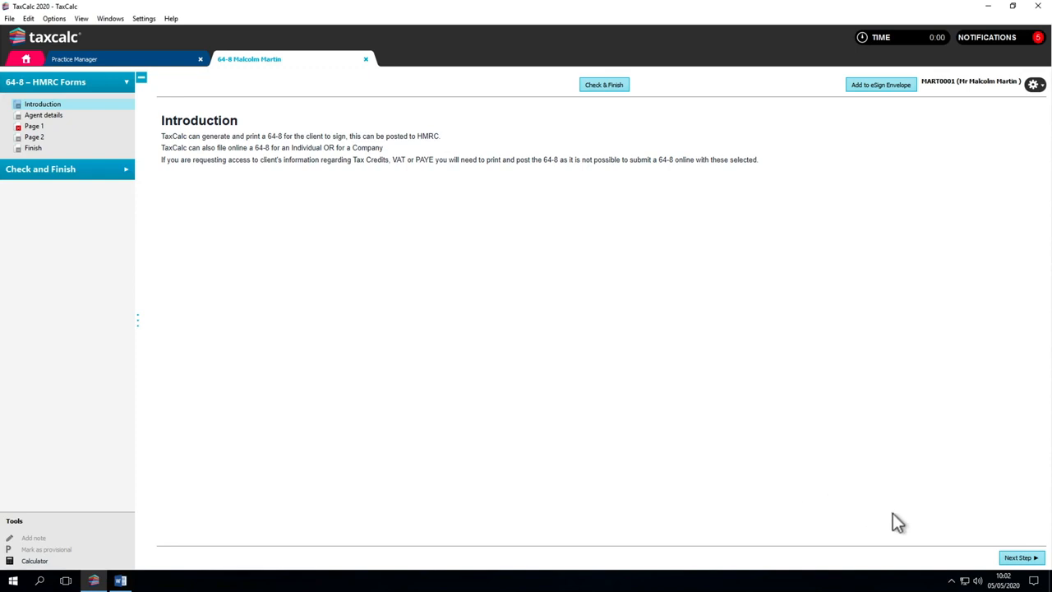
Step: Examine the 64-8 form's agent details, authorisation page and guidance page
left_click(1018, 558)
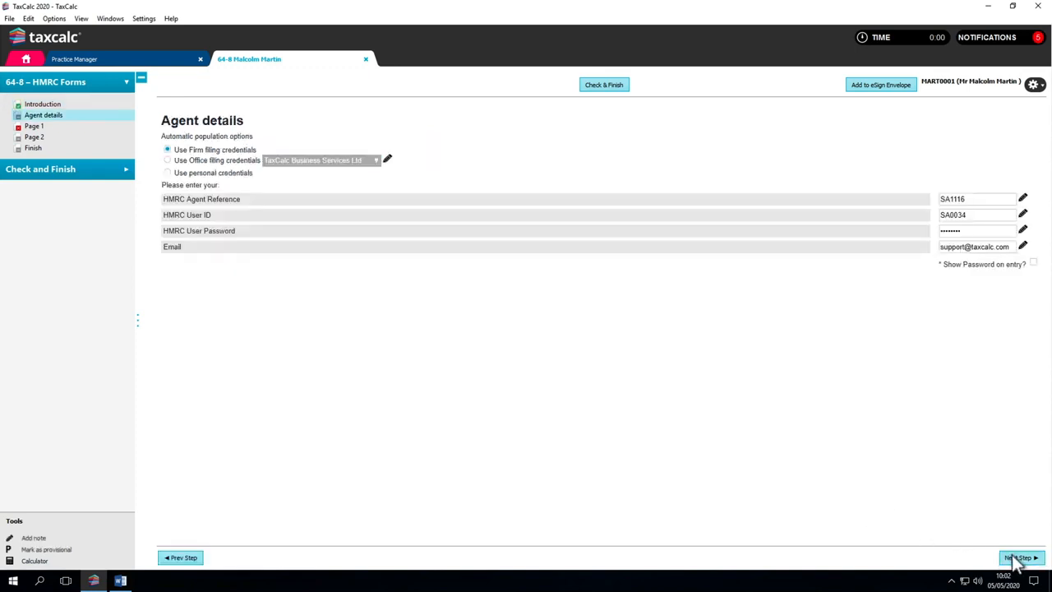
left_click(1017, 558)
left_click(1017, 558)
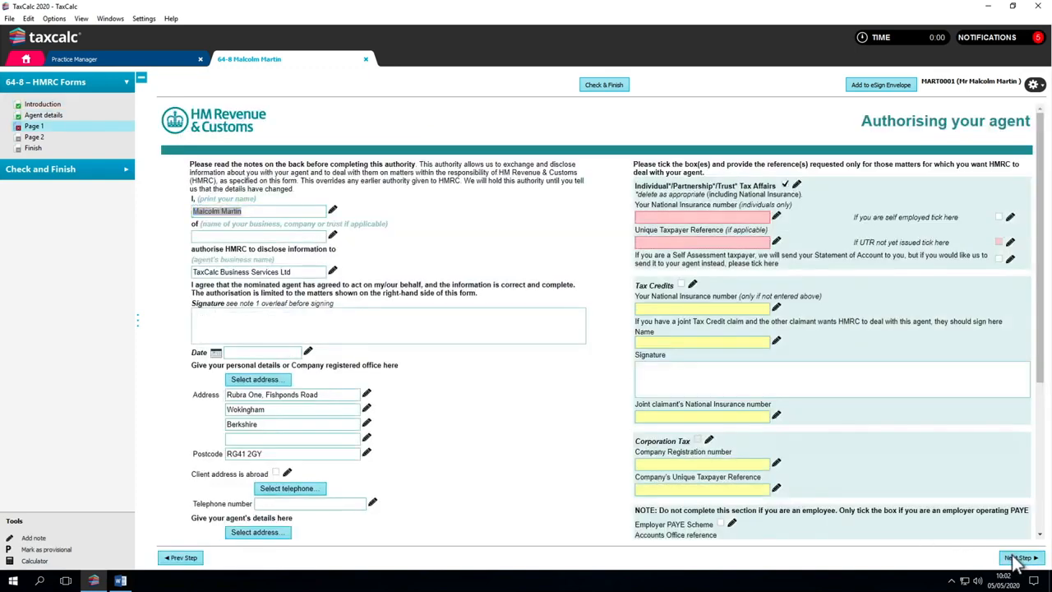
left_click(1018, 558)
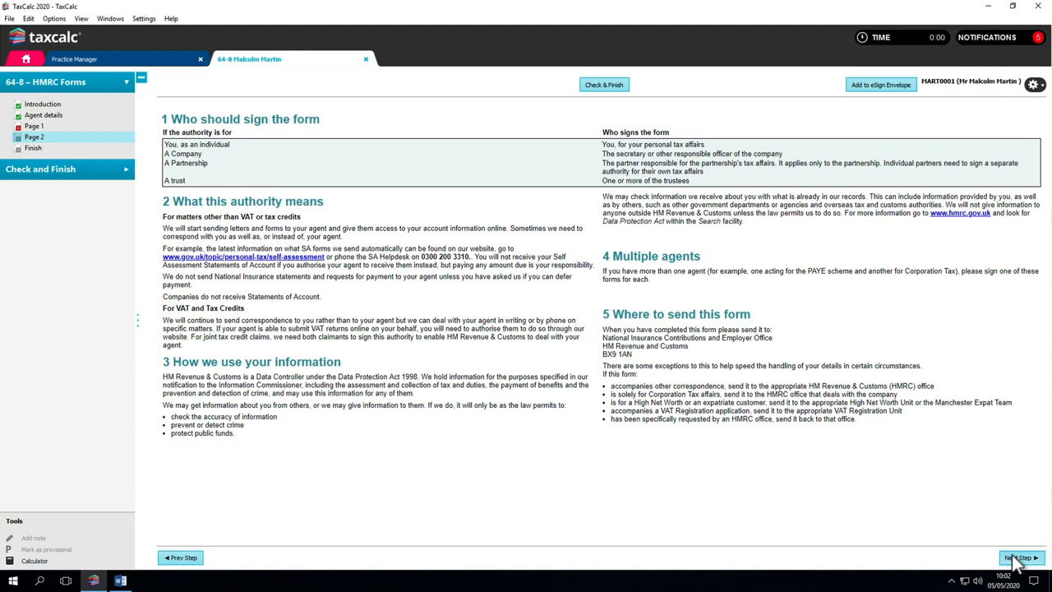